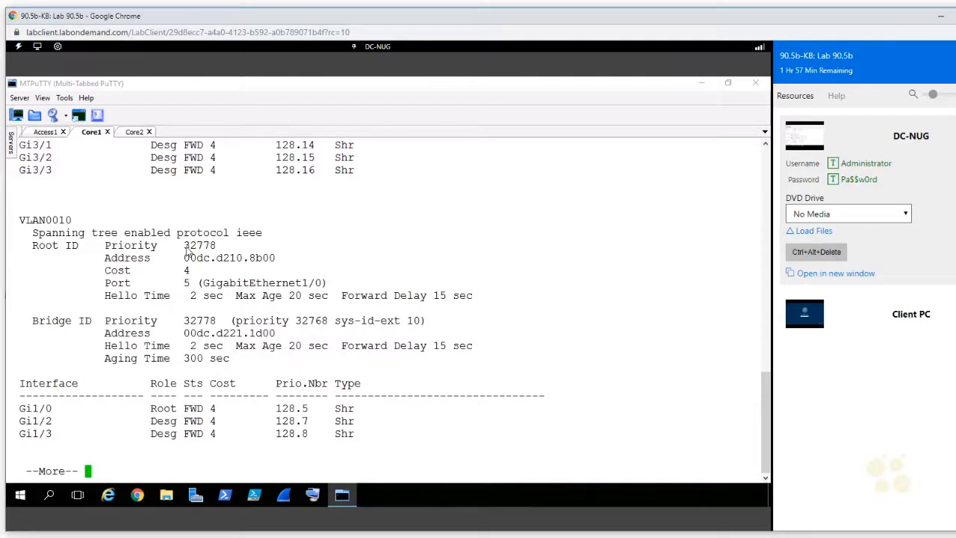
double_click(214, 251)
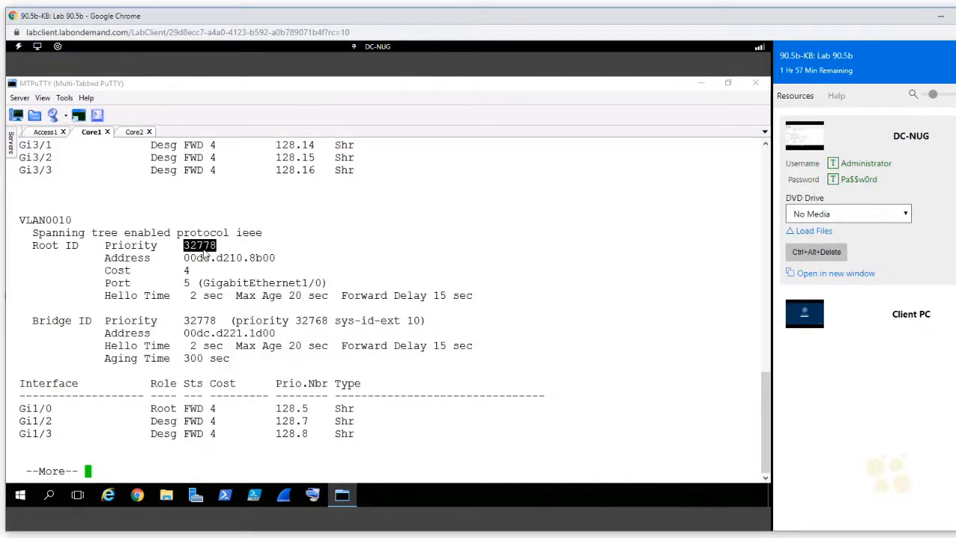
key("super")
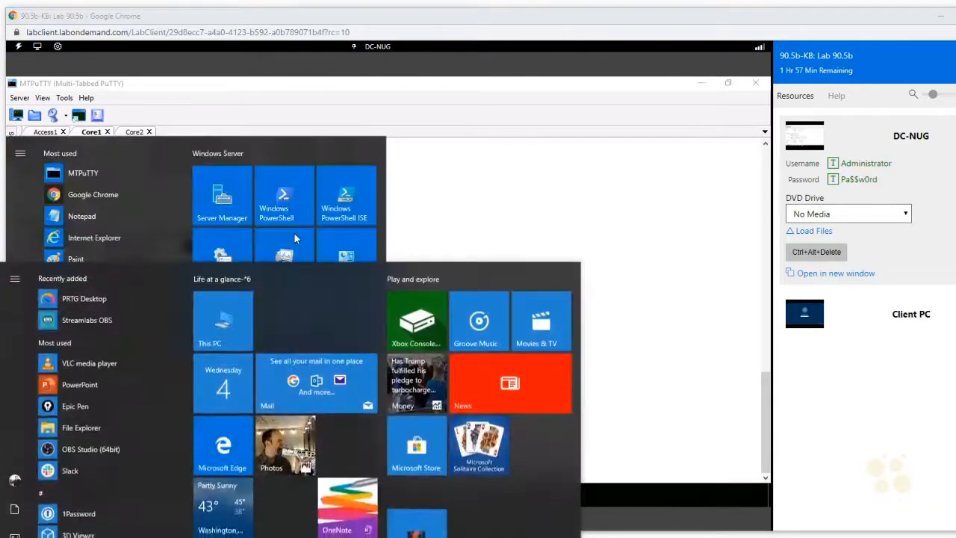
key("super")
key("super")
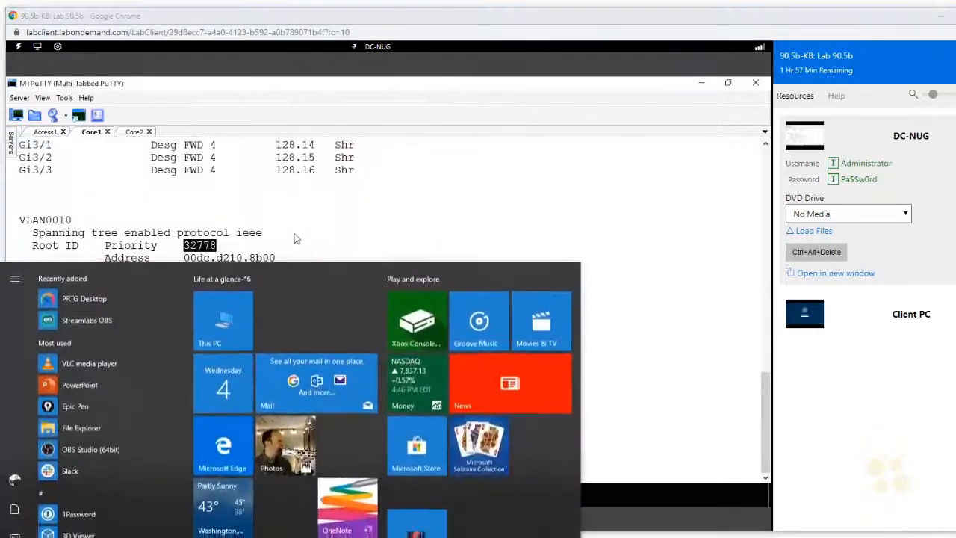
type("notep")
key("Return")
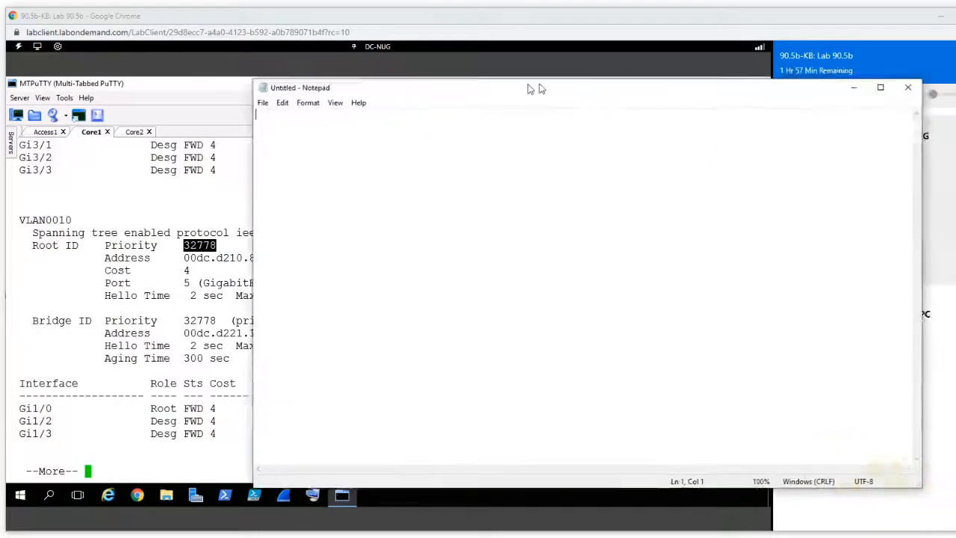
left_click(189, 231)
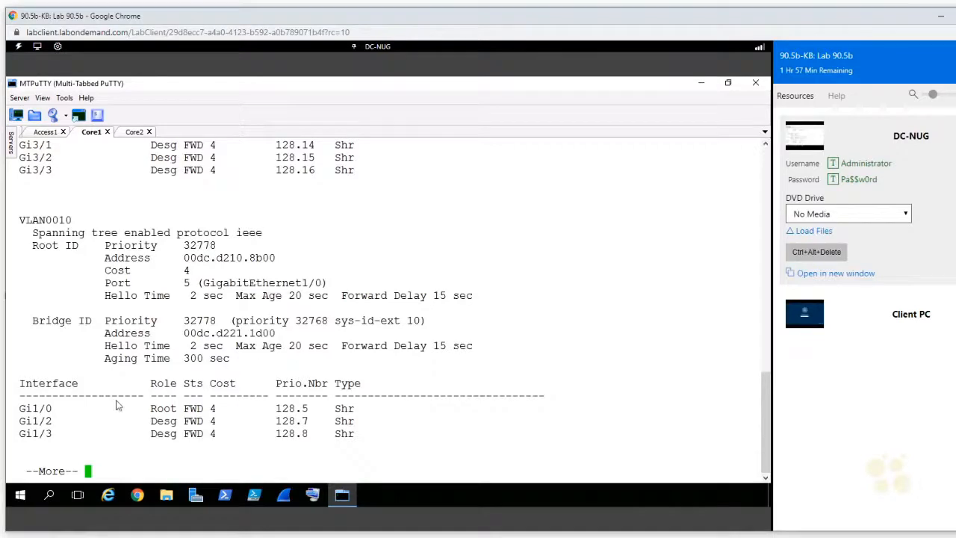
Open Notepad on the DC-NUG remote desktop and enter the VLAN 10 root priority followed by a period, "32778."
left_click(22, 496)
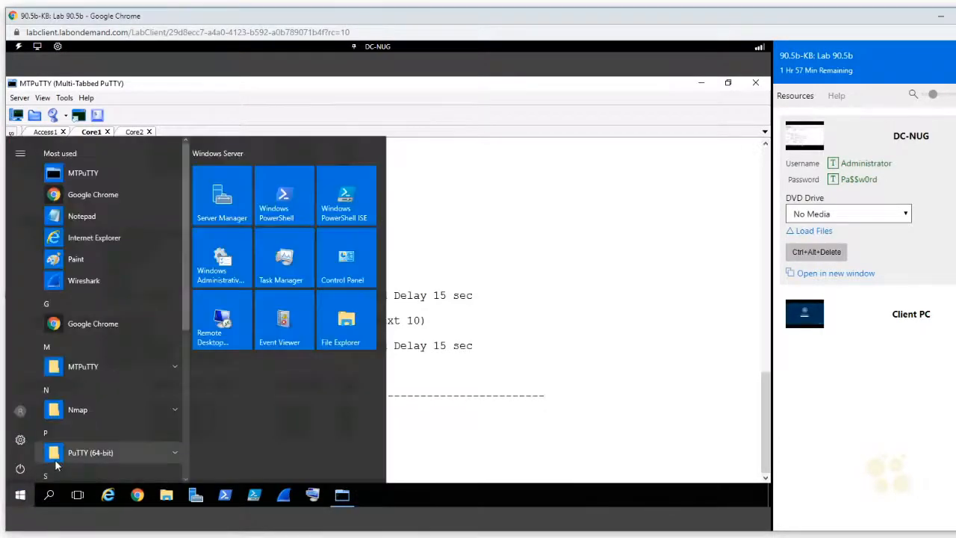
type("c")
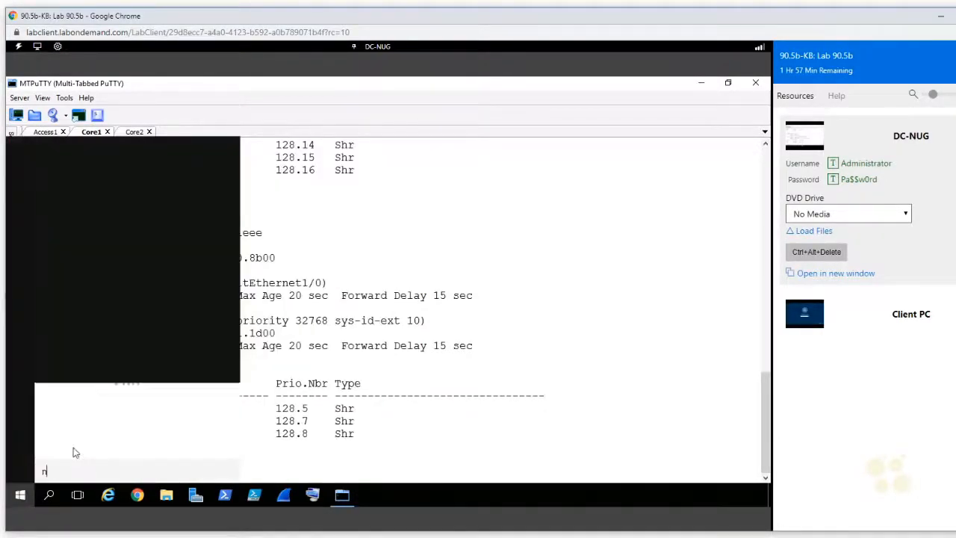
type("otepad")
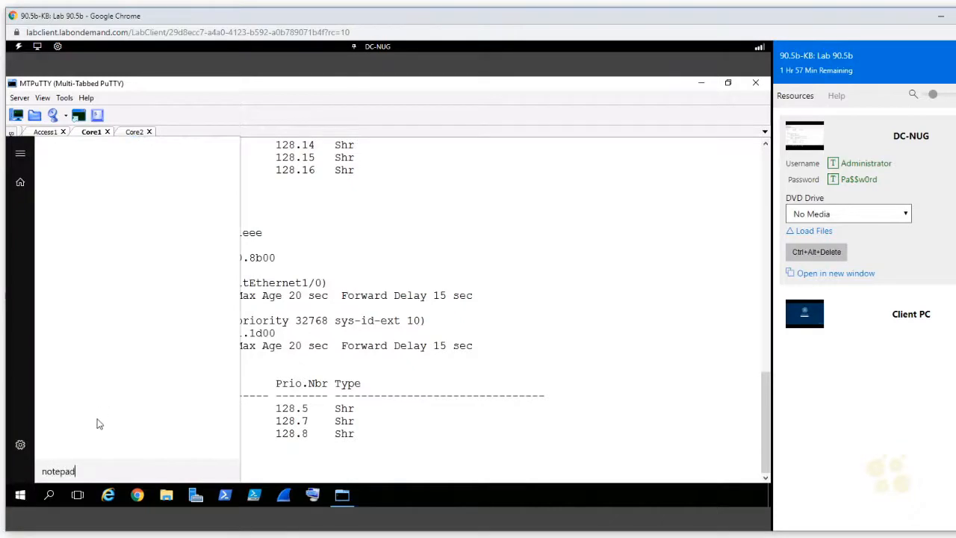
key("Return")
type("32778")
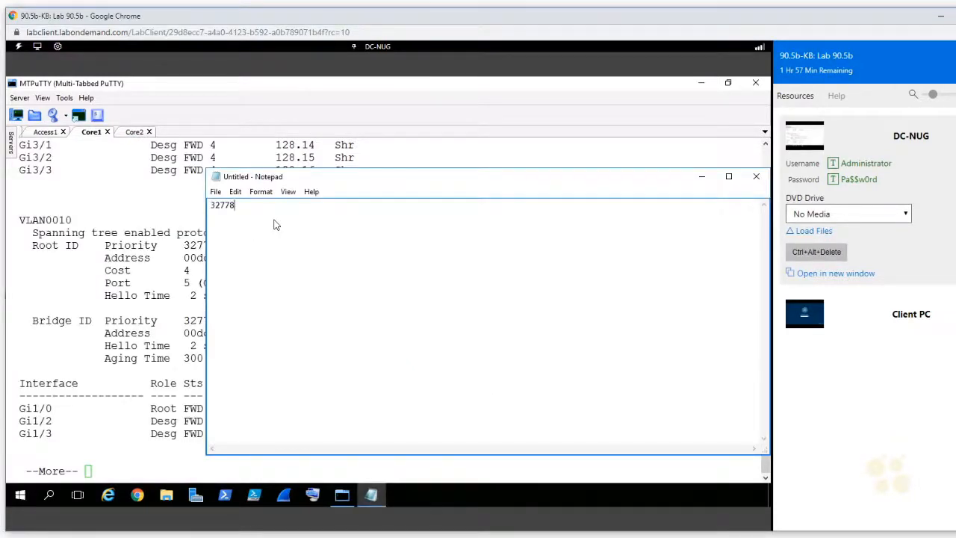
type(".")
Copy the VLAN 10 root address 00dc.d210.8b00 from Core1 into the Notepad line, label it (CORE1), and start a new line
left_click(195, 259)
double_click(196, 258)
left_click_drag(240, 259, 274, 263)
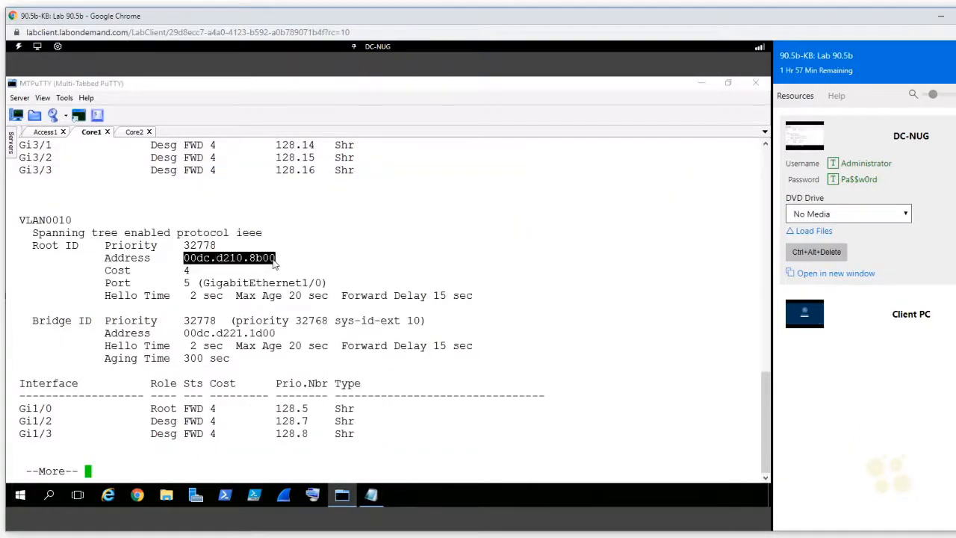
key("alt+Tab")
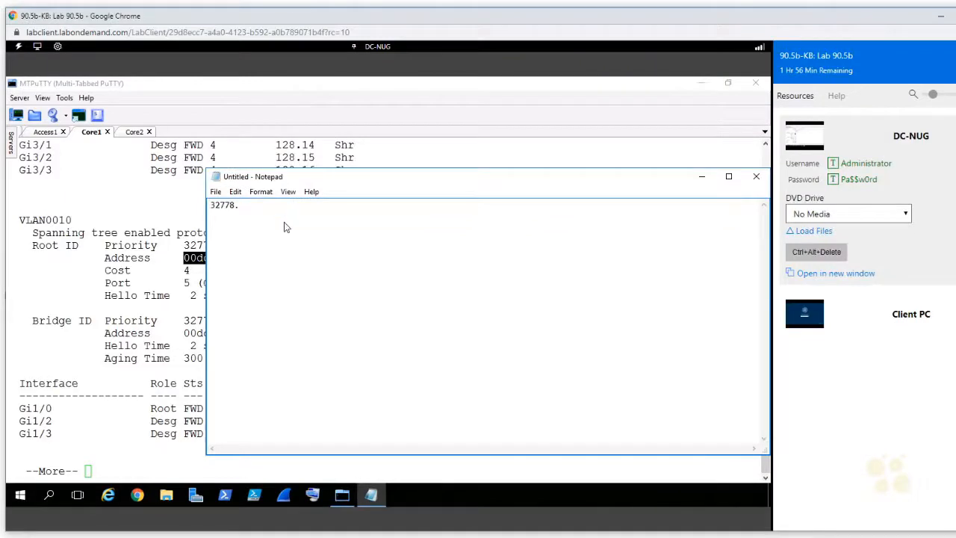
type("00dc.d210.8b00")
type("(CORE1)")
key("Return")
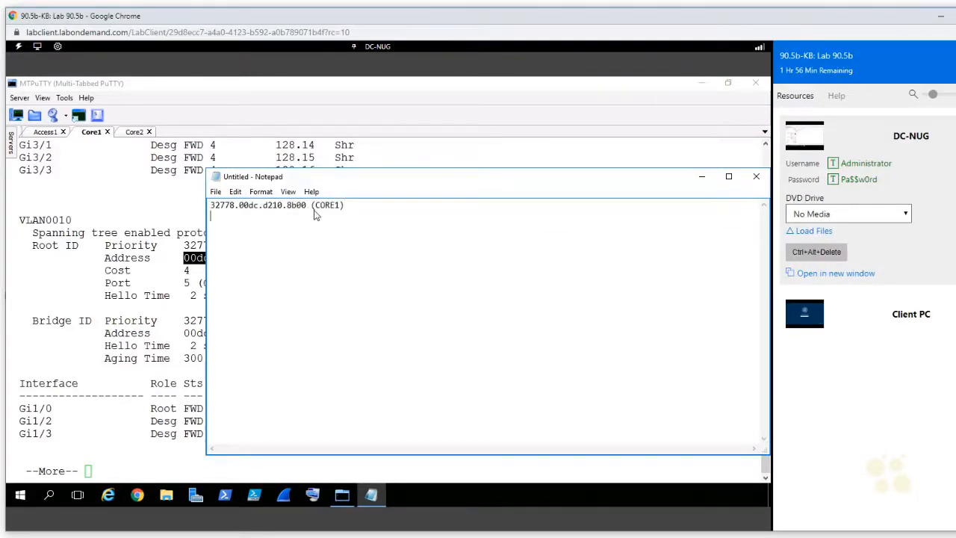
Run show spanning-tree vlan 10 in the Core2 session
left_click(131, 133)
type("show span")
key("Tab")
type("vlna")
key("BackSpace")
key("BackSpace")
type("an 10")
key("Return")
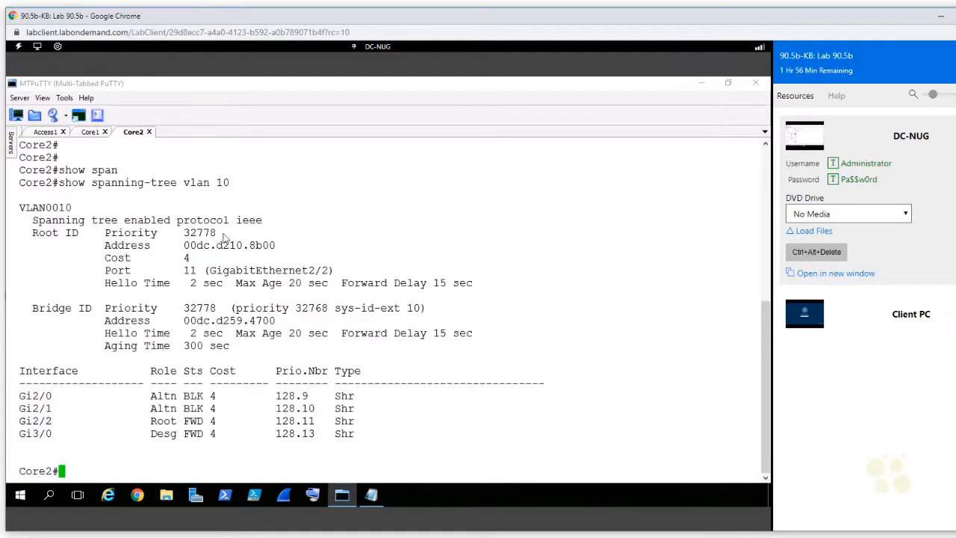
Add a second Notepad line from Core2's root ID, reading 32778.00dc.d210.8b00 (CORE2)
left_click_drag(281, 250, 186, 254)
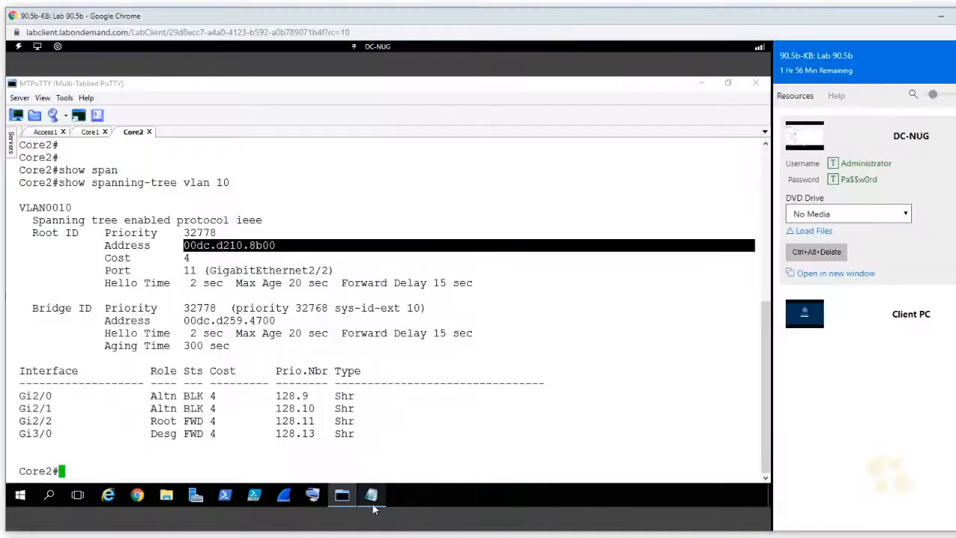
left_click(371, 495)
type("00dc.d210.8b00")
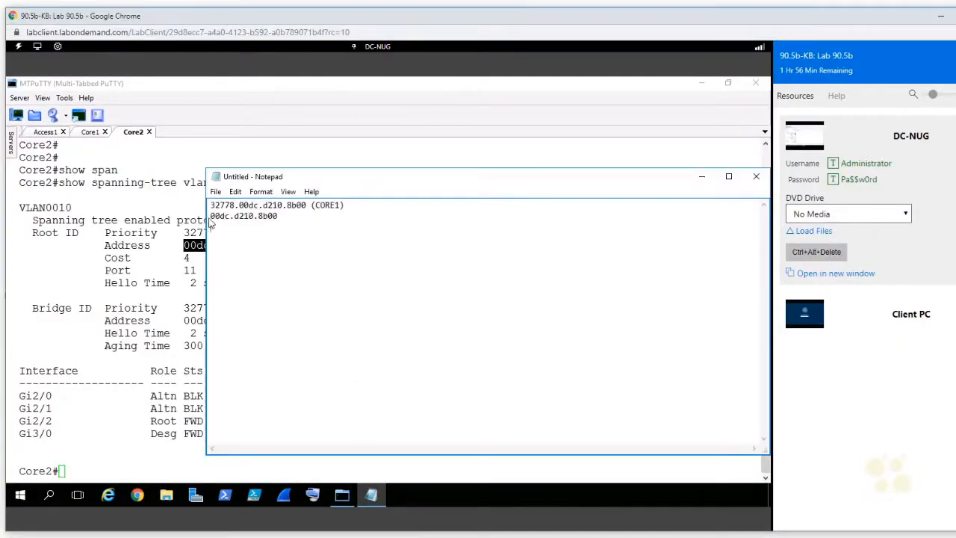
type("32778.,")
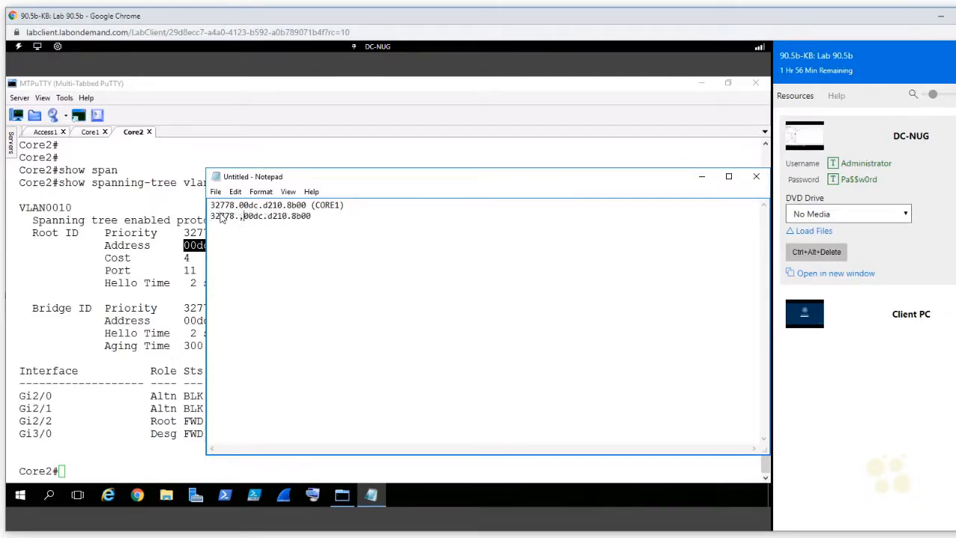
key("BackSpace")
left_click(349, 224)
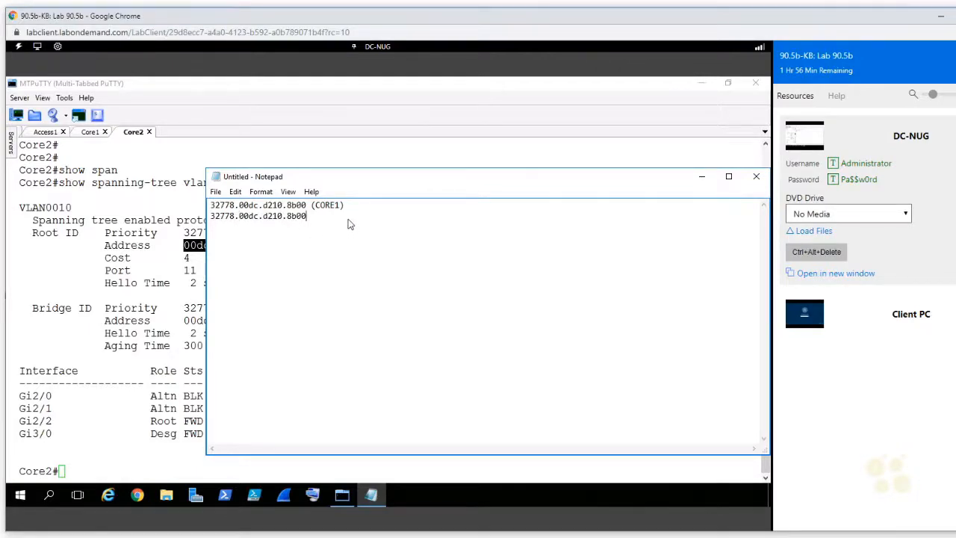
type("(CORE2")
Replace the address on the CORE2 note line with Core2's own bridge address, 00dc.d259.4700
left_click(173, 259)
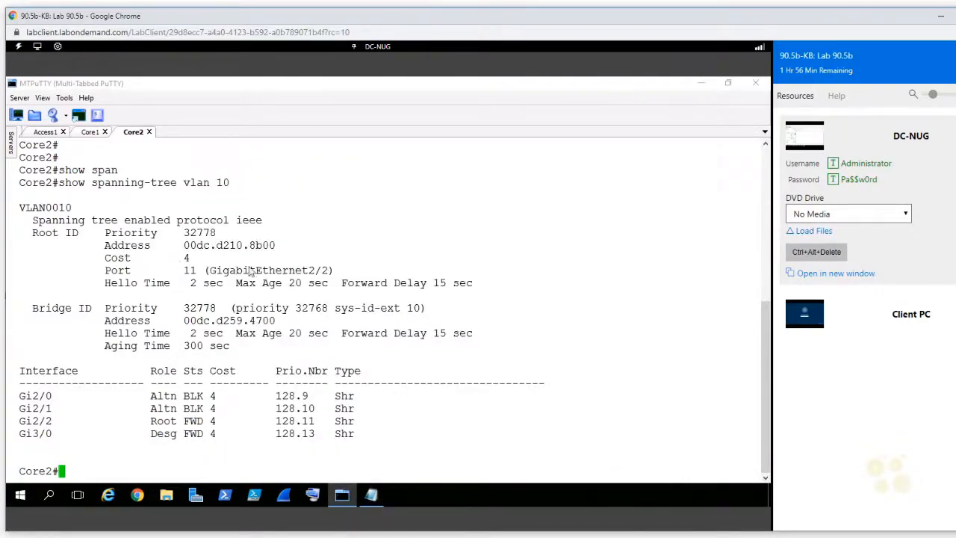
left_click_drag(274, 323, 184, 326)
key("ctrl+c")
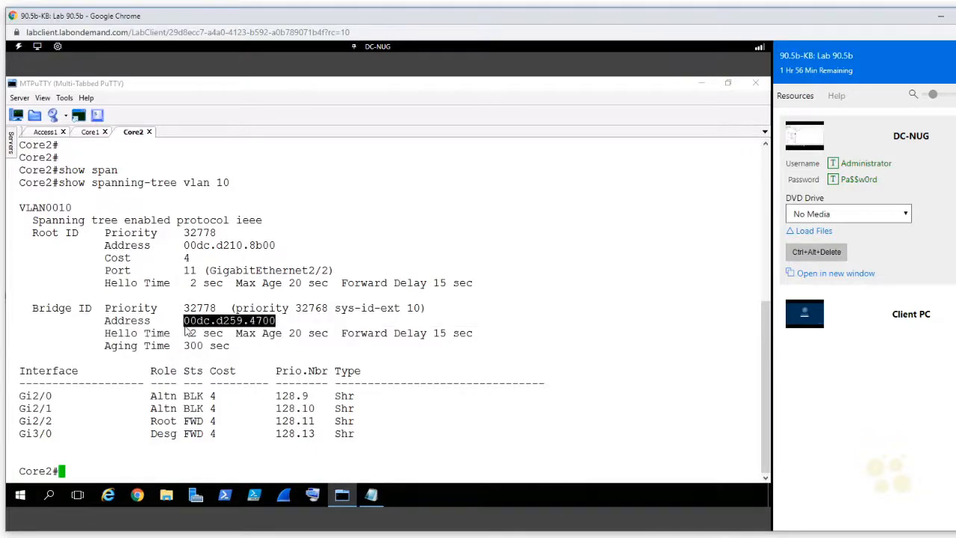
left_click(371, 495)
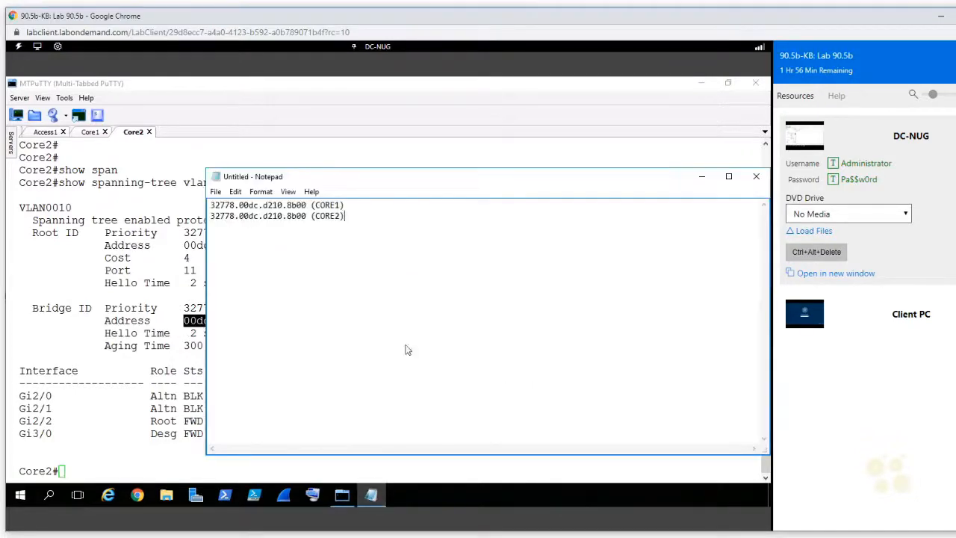
left_click_drag(307, 216, 241, 222)
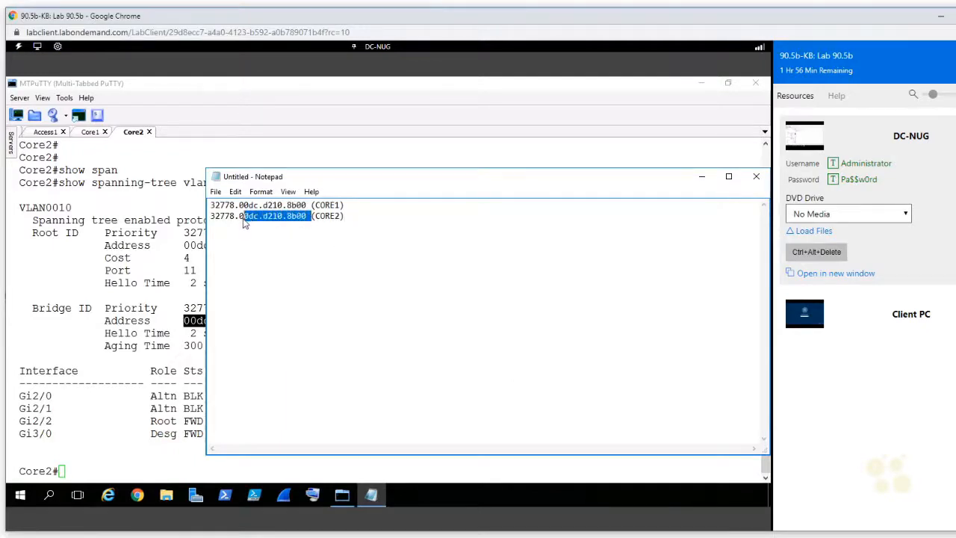
key("ctrl+v")
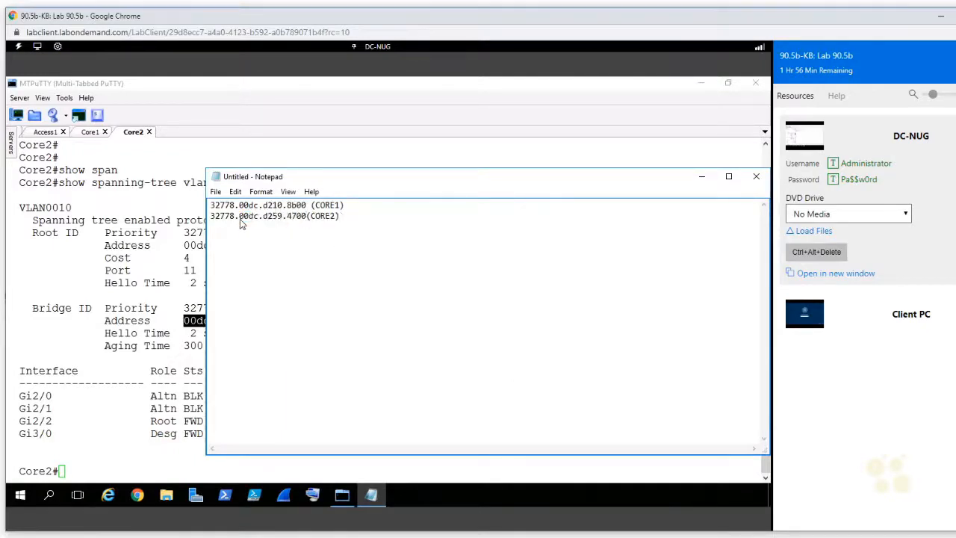
Replace the address on the CORE1 note line with Core1's bridge address, 00dc.d221.1d00, keeping the label on the same line
left_click(90, 133)
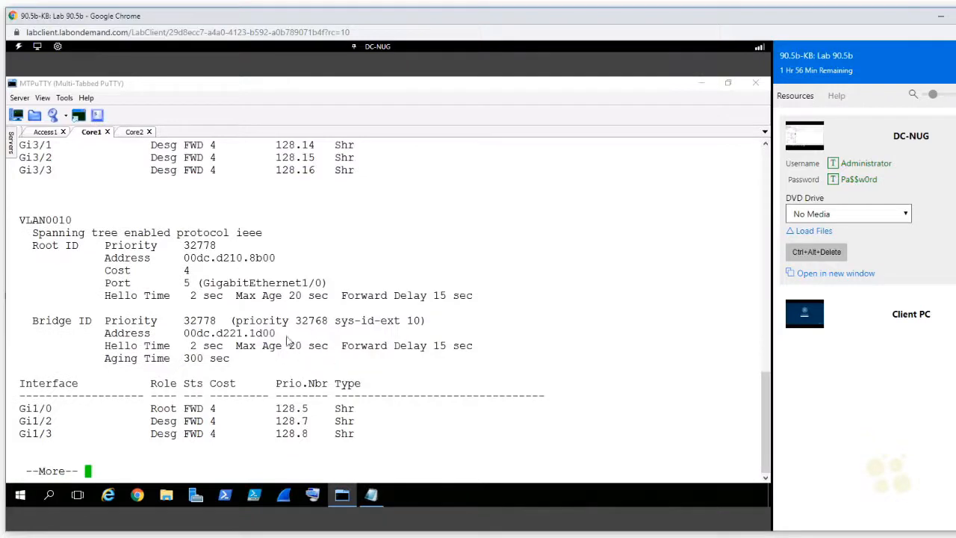
left_click_drag(278, 334, 186, 338)
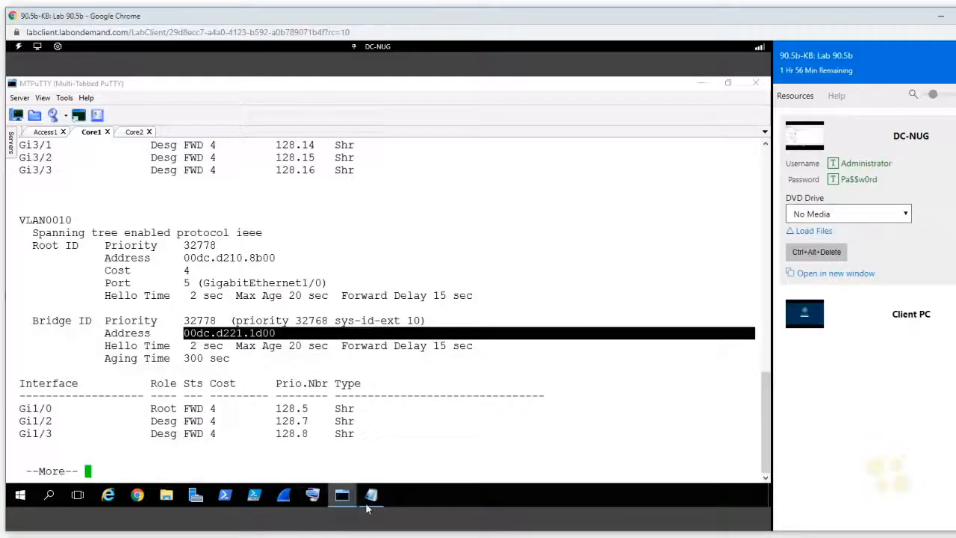
left_click(372, 495)
left_click_drag(306, 206, 238, 213)
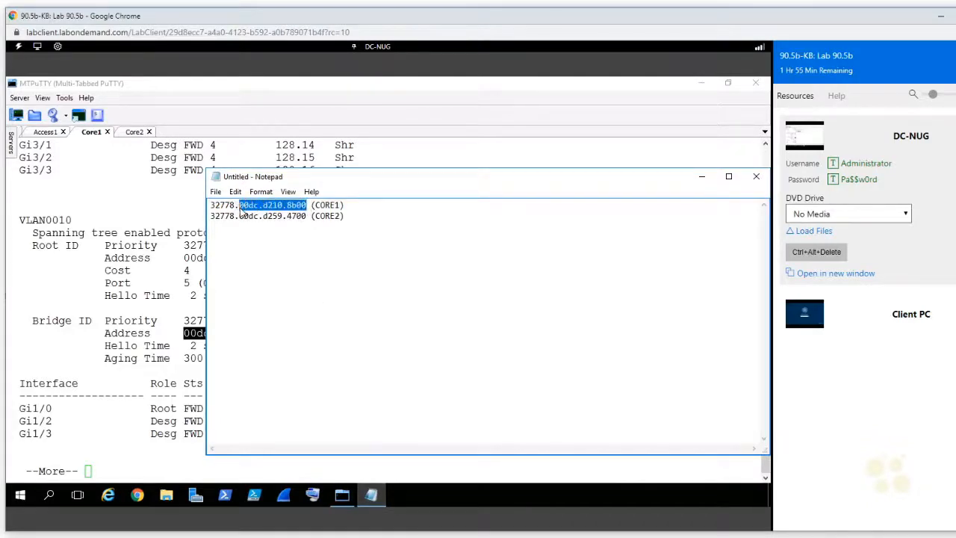
type("00dc.d221.1d00")
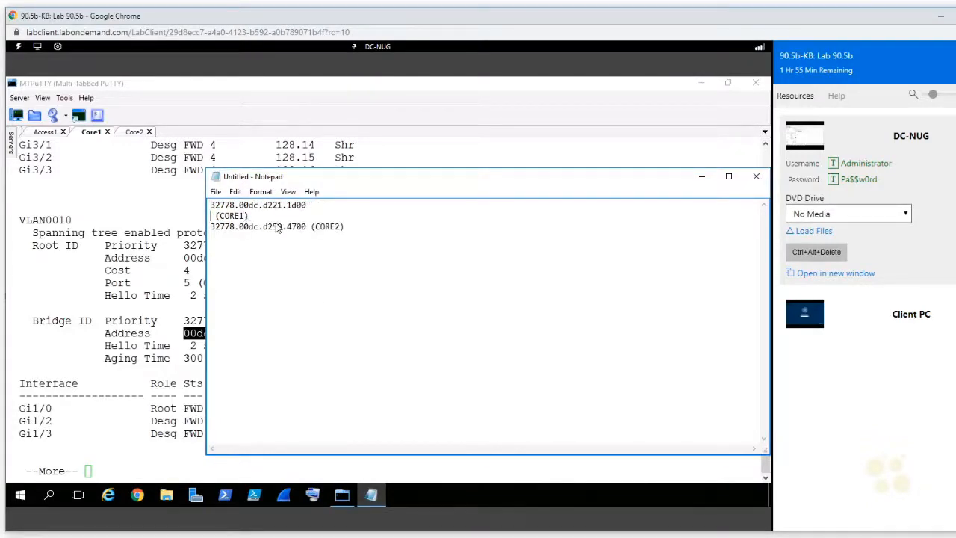
key("BackSpace")
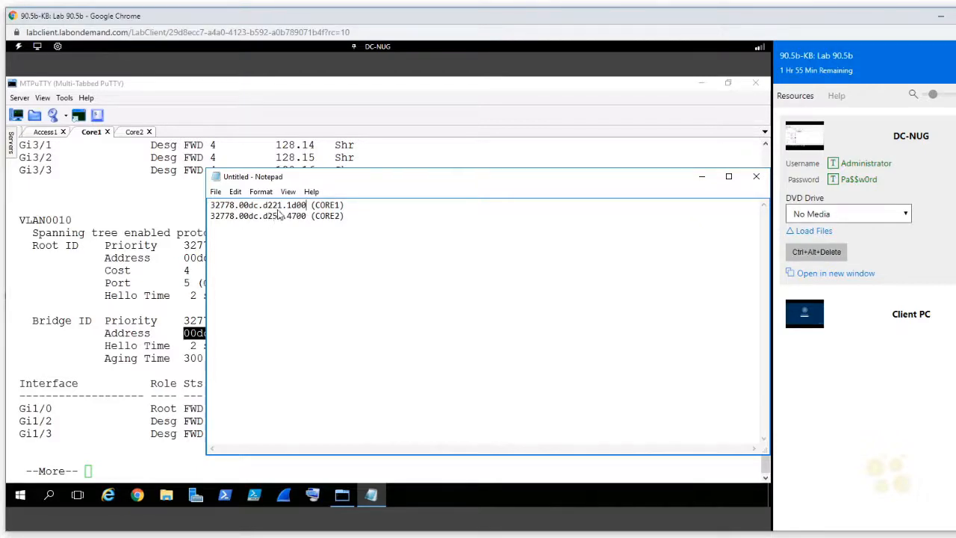
Annotate the CORE2 line in Notepad with "<- Higher bridge ID" and compare it with the CORE1 bridge ID
left_click_drag(357, 222, 212, 218)
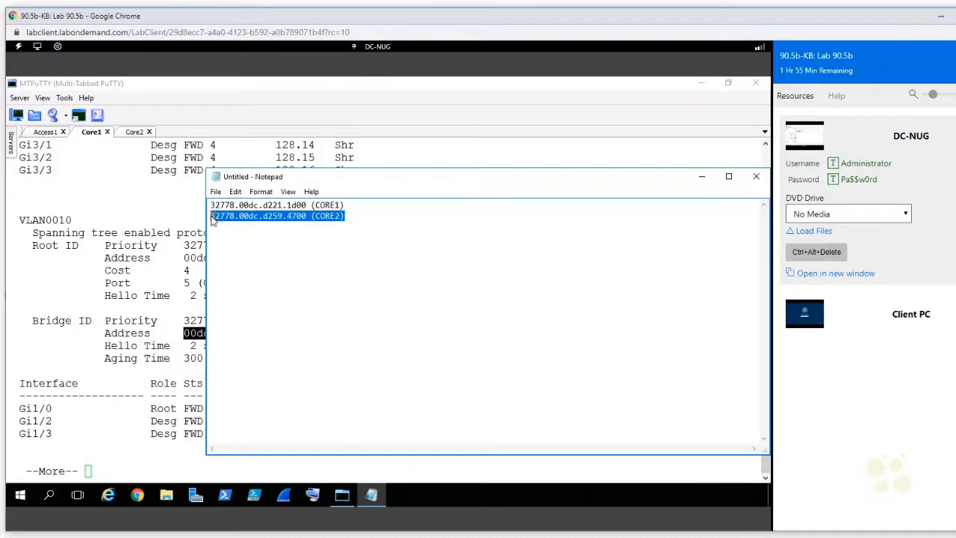
left_click(356, 222)
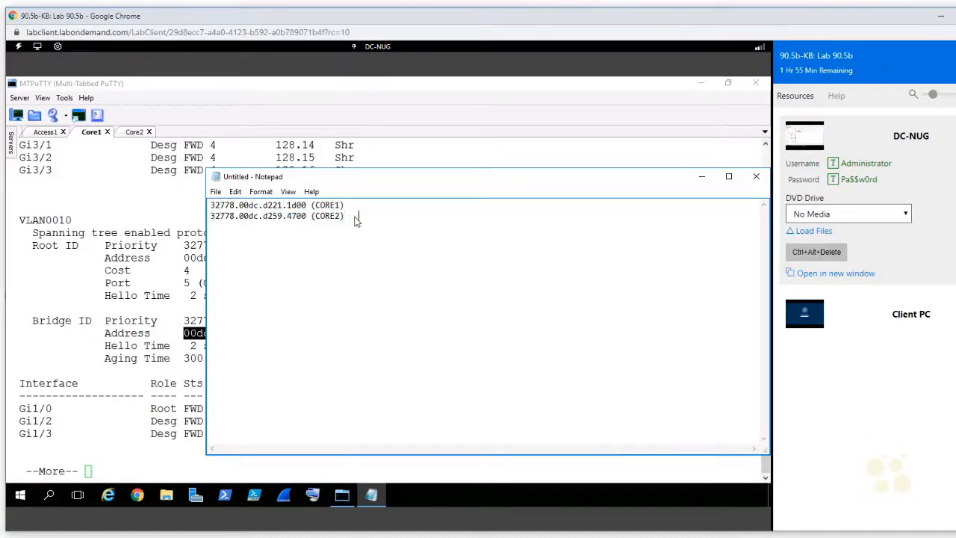
type("<- Higher bridge ID")
left_click_drag(306, 208, 228, 209)
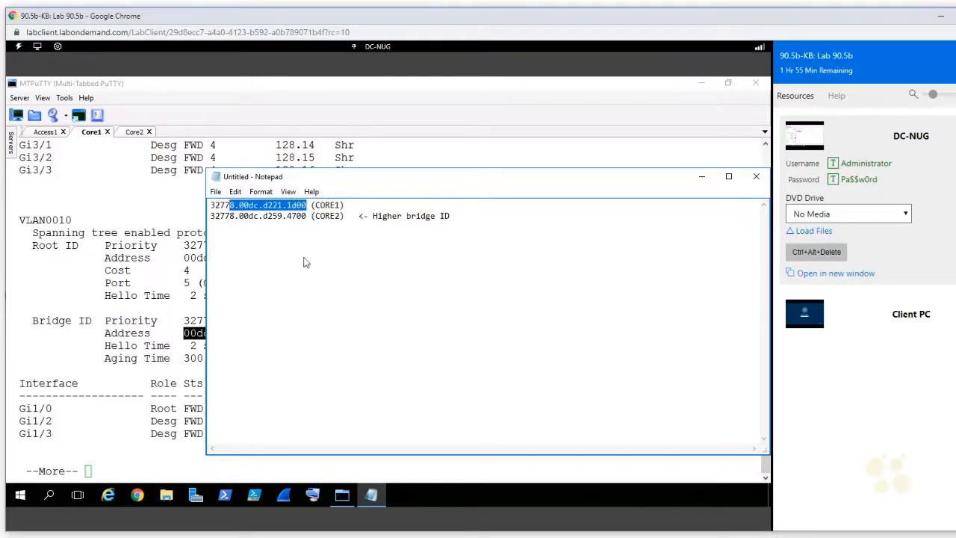
left_click(307, 216)
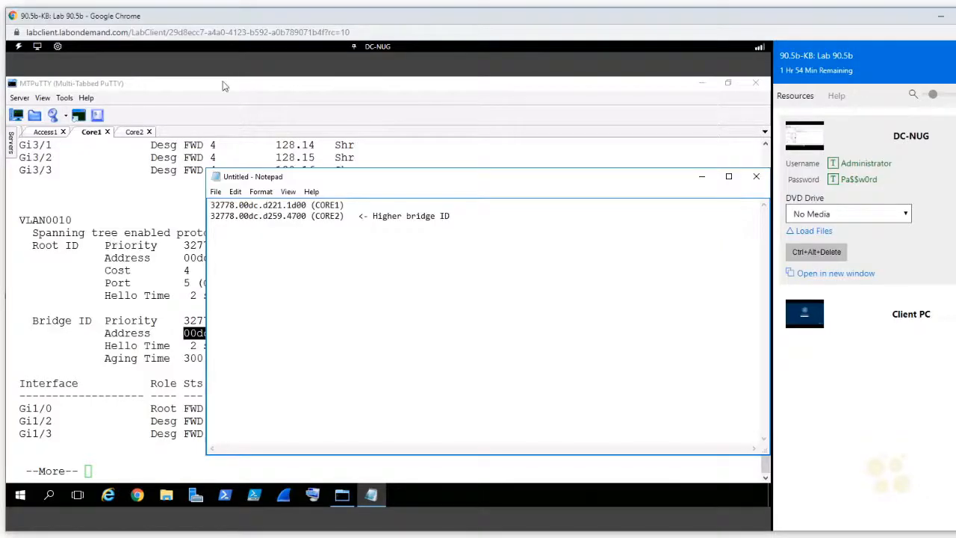
Finish paging through Core1's spanning-tree output and examine the VLAN 10 port roles of Gi1/0, Gi1/2 and Gi1/3
left_click(218, 98)
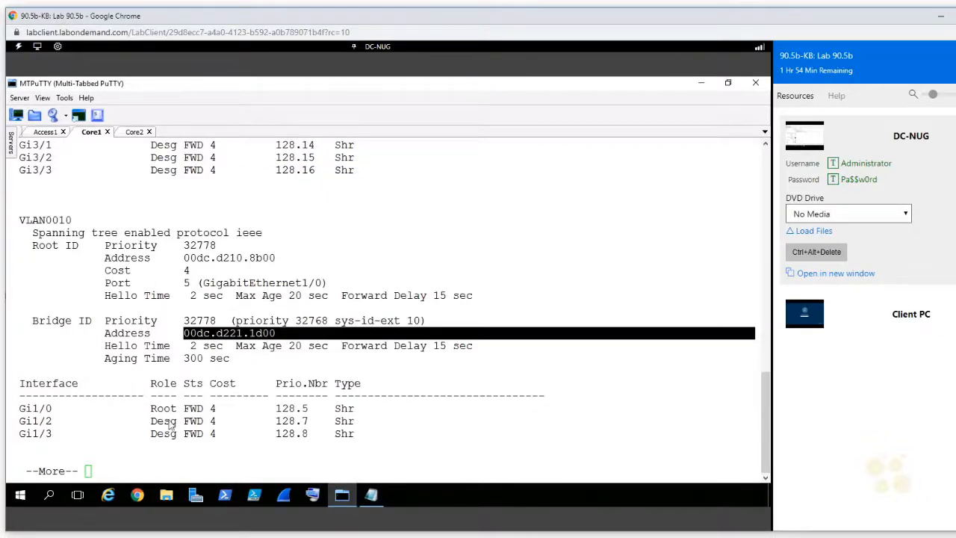
left_click_drag(151, 409, 175, 411)
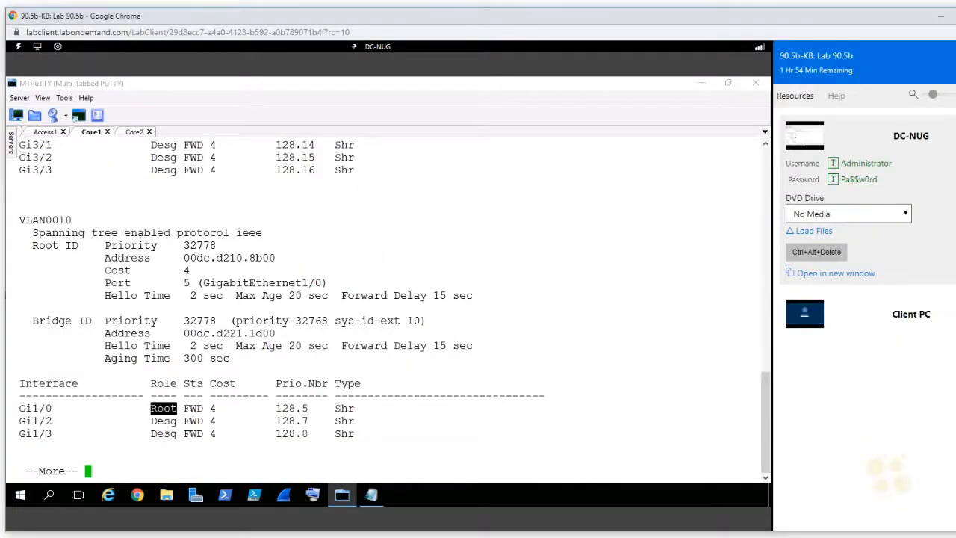
double_click(165, 422)
left_click(164, 438)
key("space")
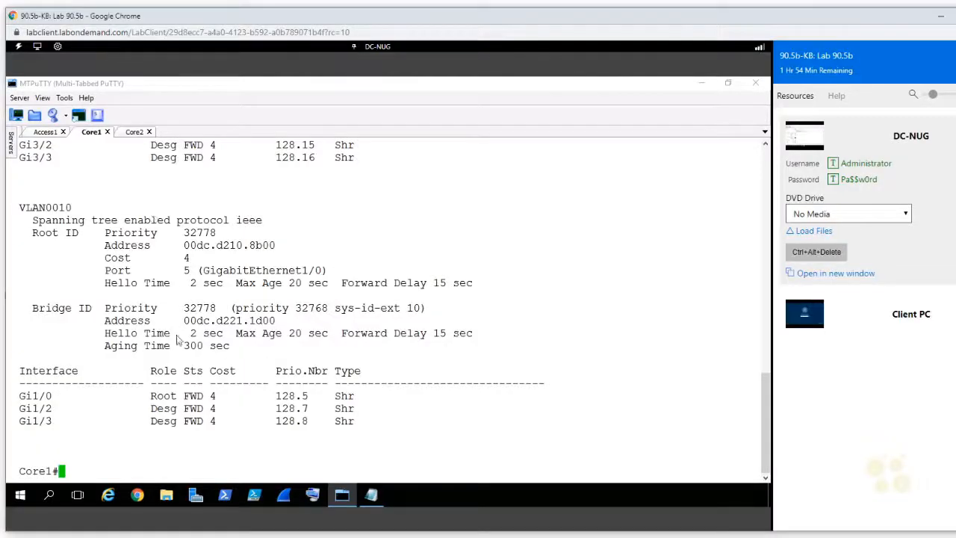
double_click(173, 410)
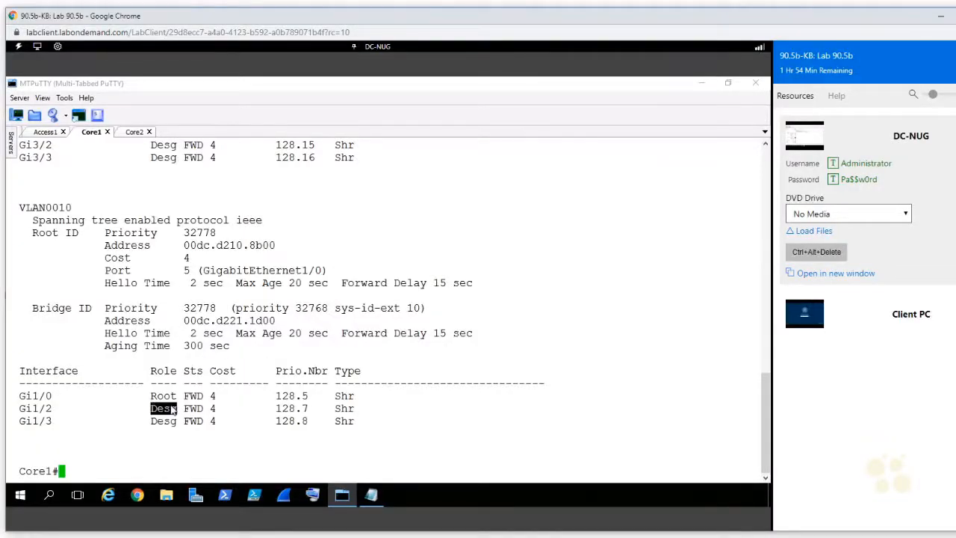
Examine the VLAN 10 roles of Gi2/2, Gi2/0 and Gi2/1 on Core2, underlining port 2/2 on the topology diagram
left_click(135, 138)
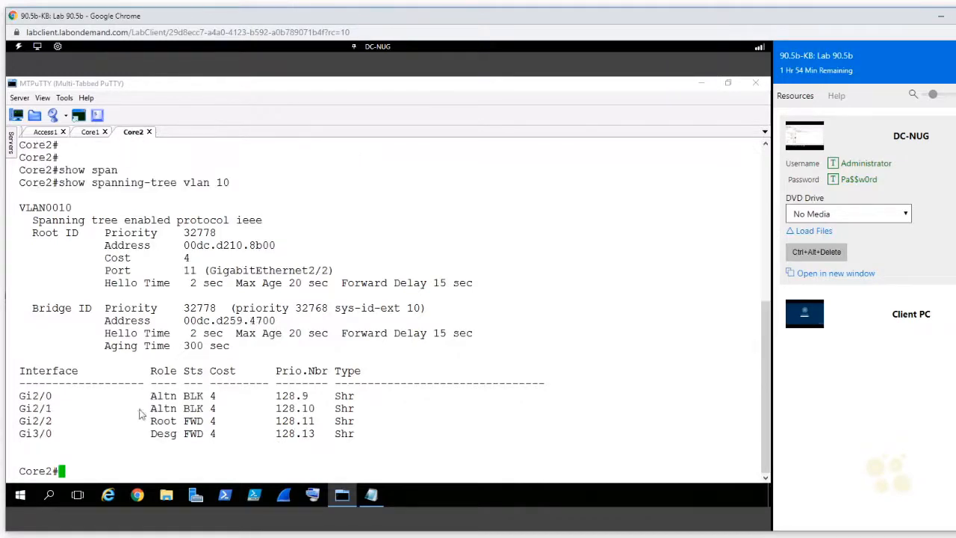
double_click(163, 422)
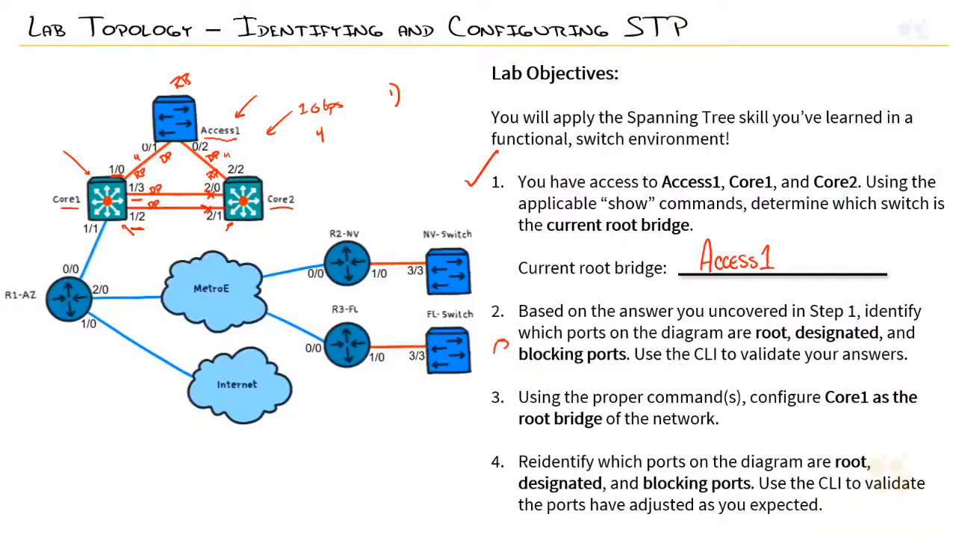
left_click_drag(244, 177, 229, 178)
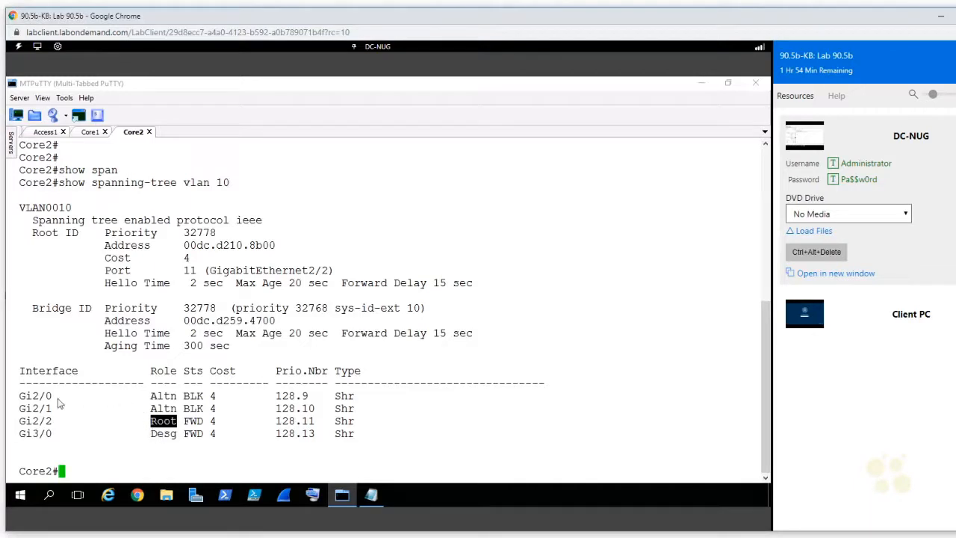
double_click(160, 397)
double_click(166, 409)
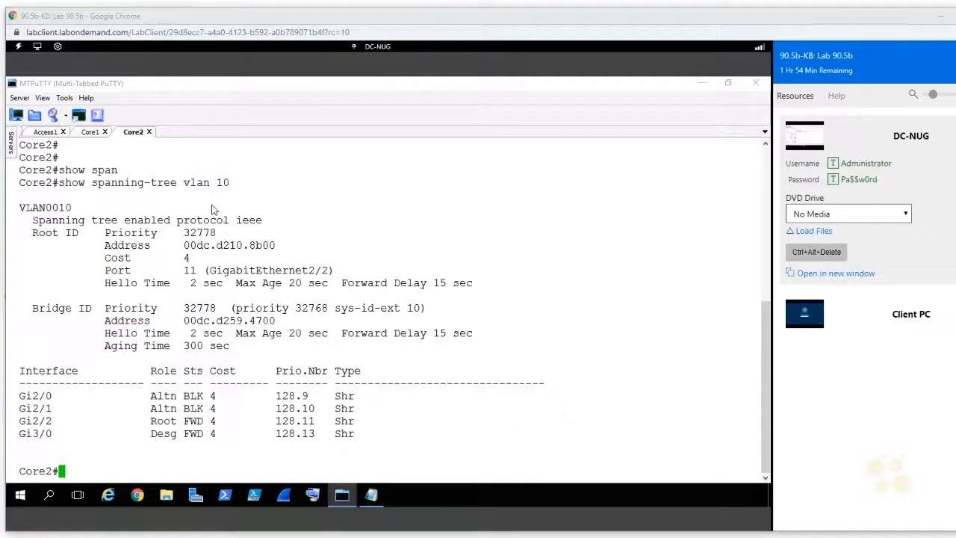
Check the role of Gi3/0 while sketching a PC on Core2's port 3/0 in the topology diagram, and tick off lab objective 2
double_click(37, 439)
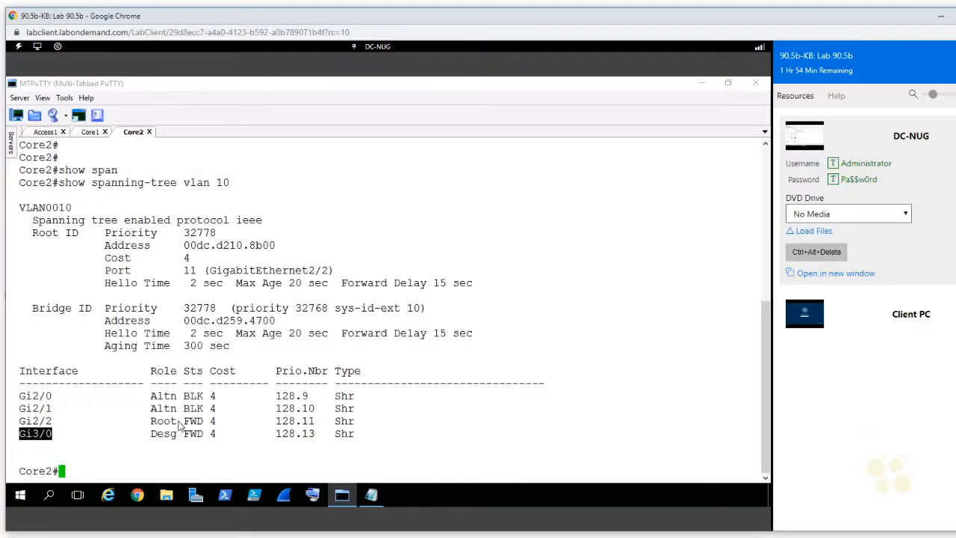
left_click_drag(265, 223, 279, 229)
mouse_move(289, 213)
left_mouse_down()
mouse_move(292, 251)
mouse_move(280, 250)
left_mouse_up()
mouse_move(276, 235)
left_mouse_down()
mouse_move(295, 232)
mouse_move(305, 257)
mouse_move(273, 266)
left_mouse_up()
left_click(168, 439)
double_click(165, 439)
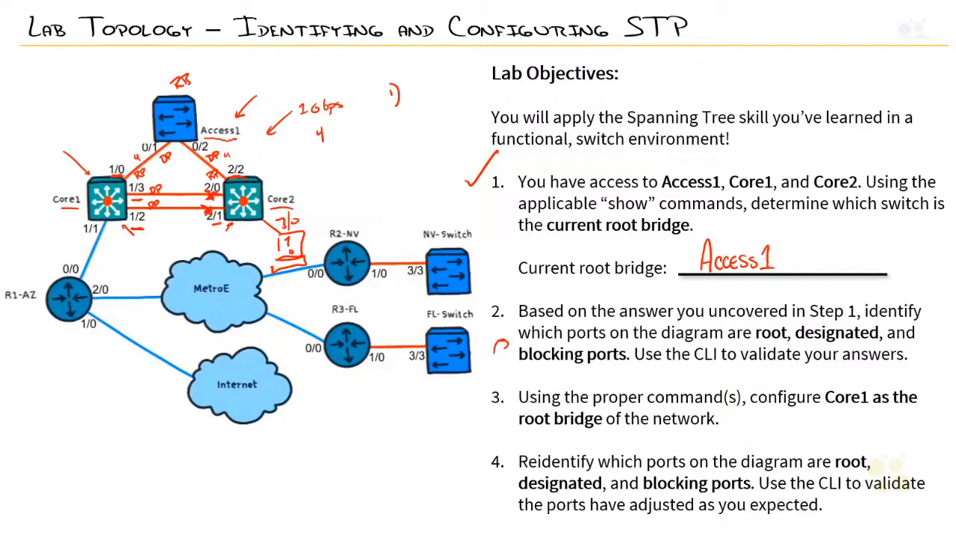
left_click_drag(481, 307, 496, 296)
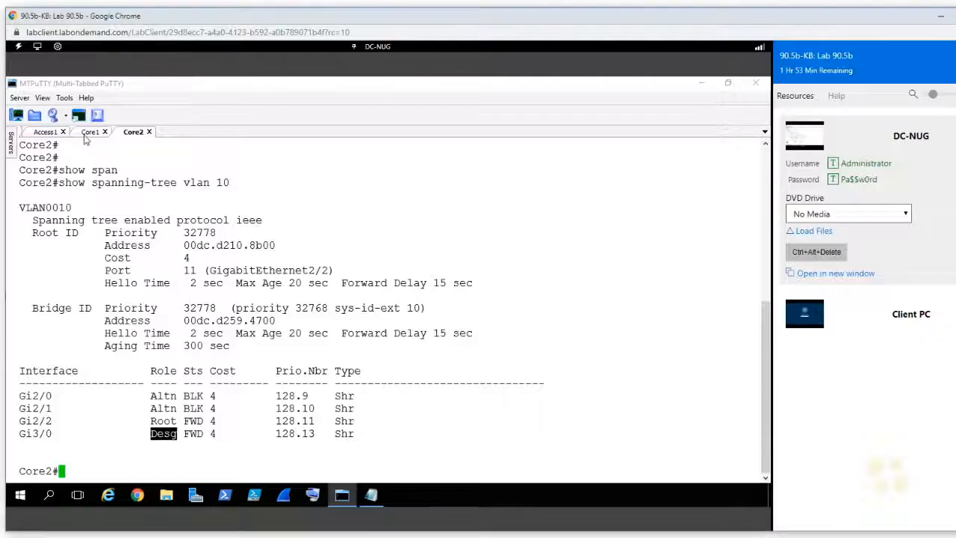
Switch to the Core1 session and enter global configuration mode
left_click(89, 132)
key("Return")
key("Return")
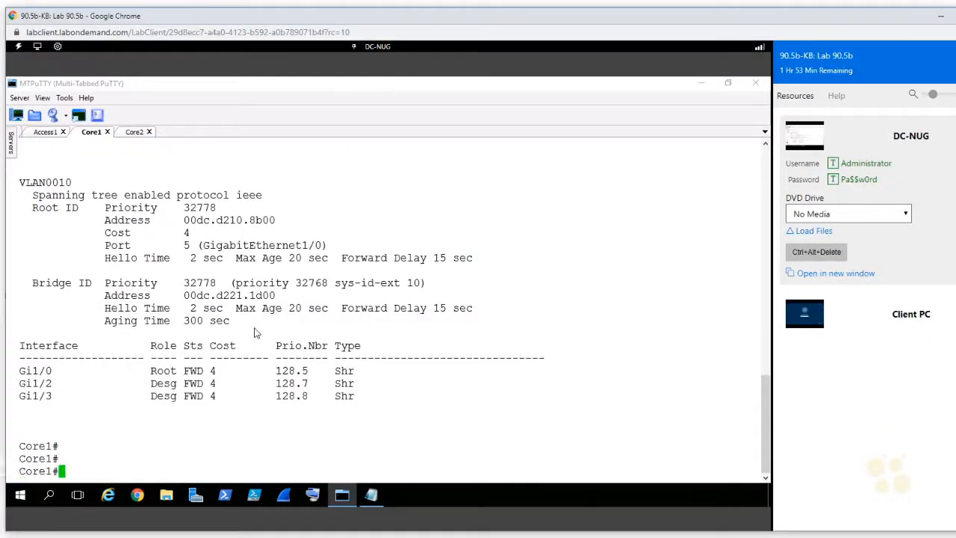
type("conf t")
key("Return")
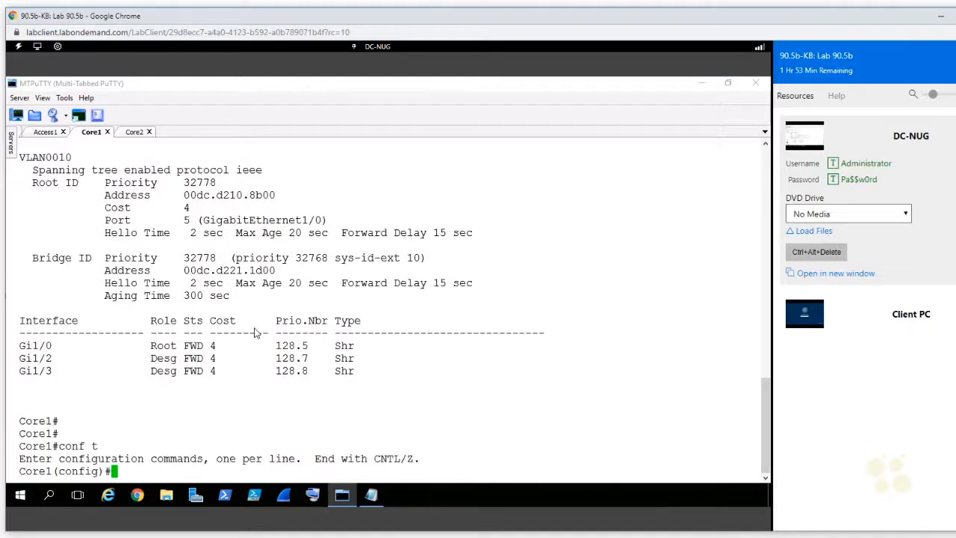
Build the command spanning-tree vlan 1,10,20,30,40 root on Core1, listing the available options at each stage
type("spa")
key("Tab")
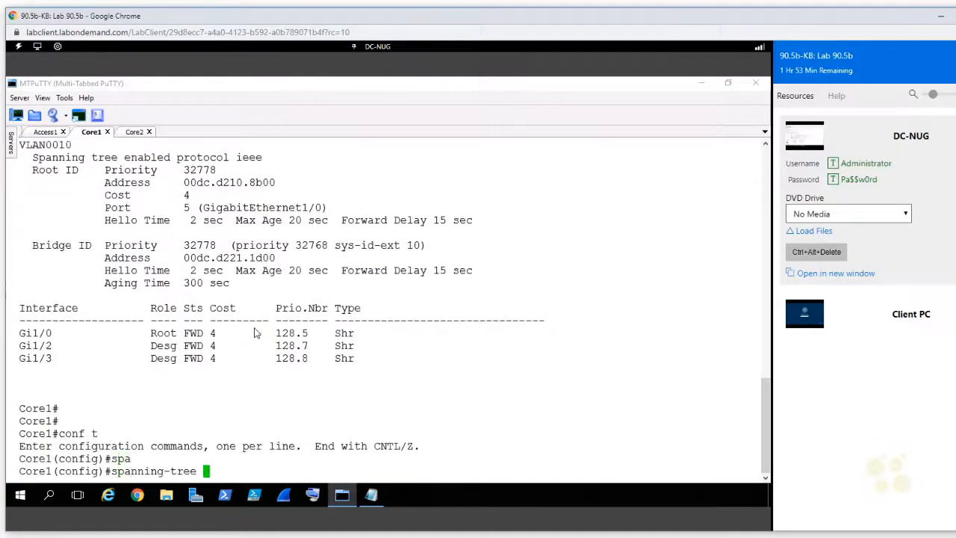
type("?vlan ")
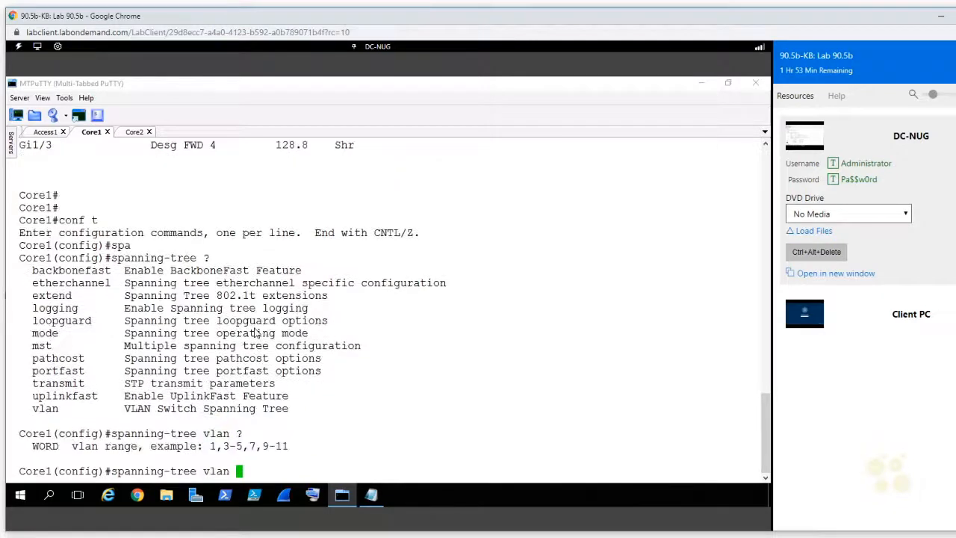
type("?1,10,20,30,40 ?")
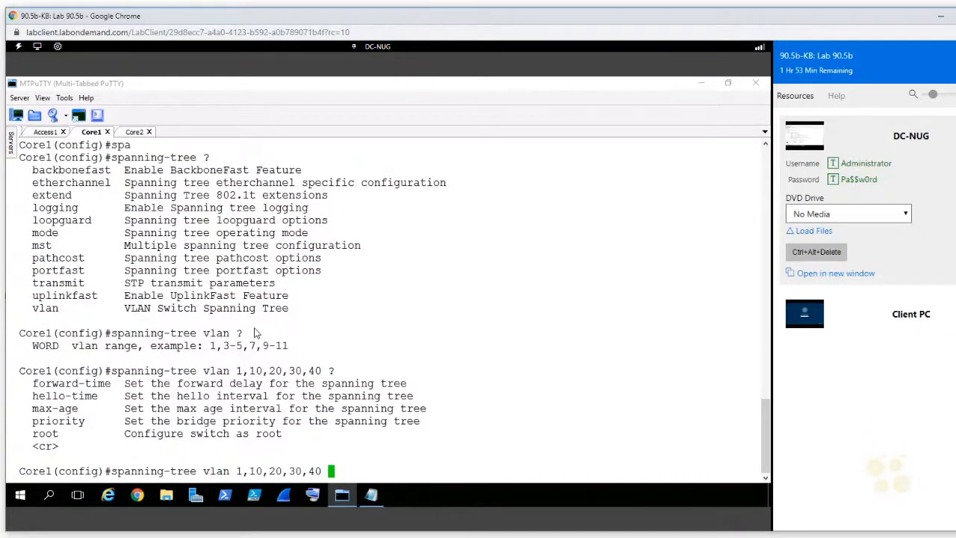
double_click(46, 434)
right_click(47, 441)
type("?")
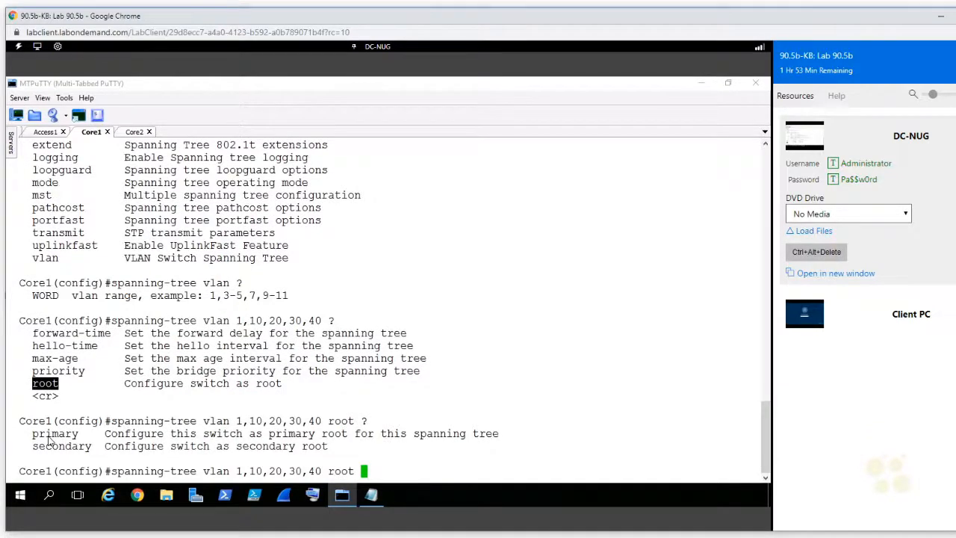
Complete the command with primary, review VLAN 10's root priority and the priority and root options, and run it to make Core1 primary root
type("pri")
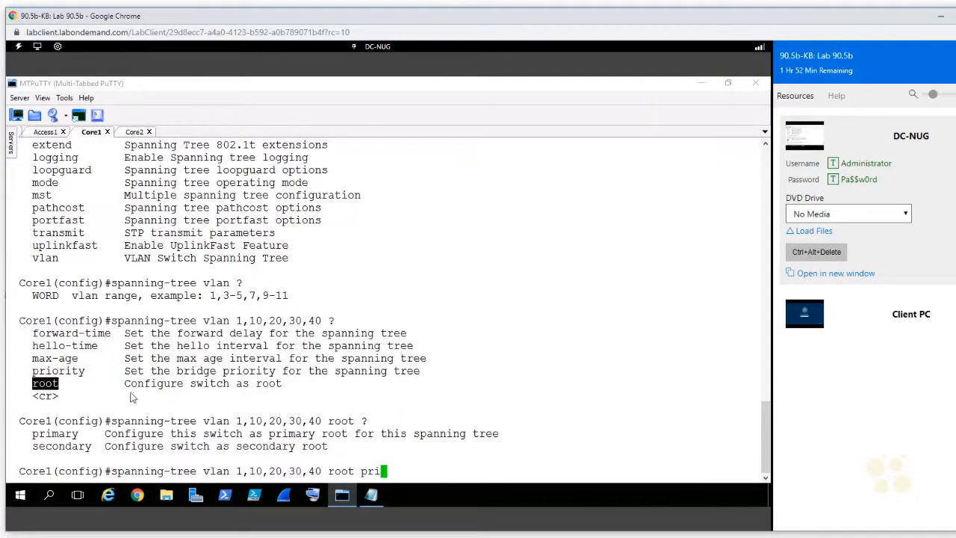
key("Tab")
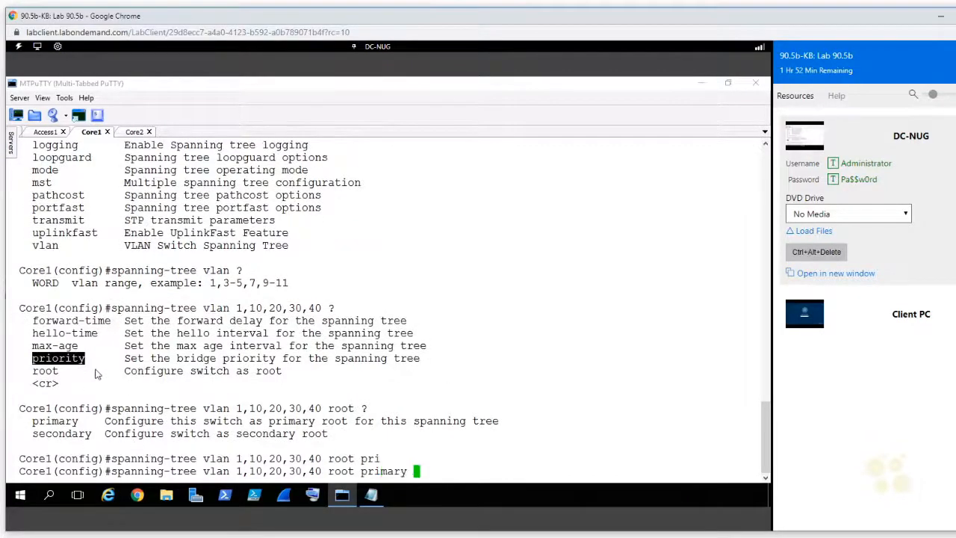
scroll(109, 371, "up", 9)
scroll(109, 371, "up", 9)
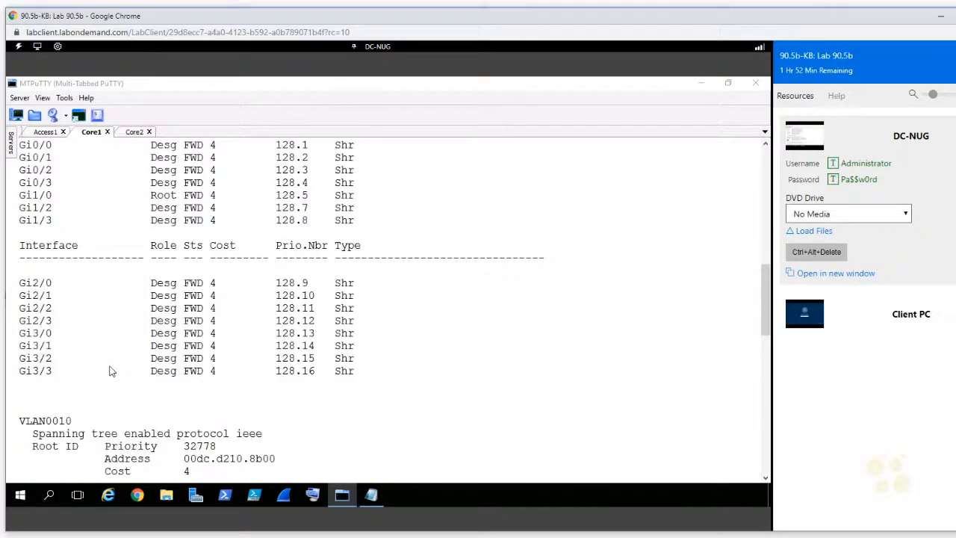
double_click(212, 448)
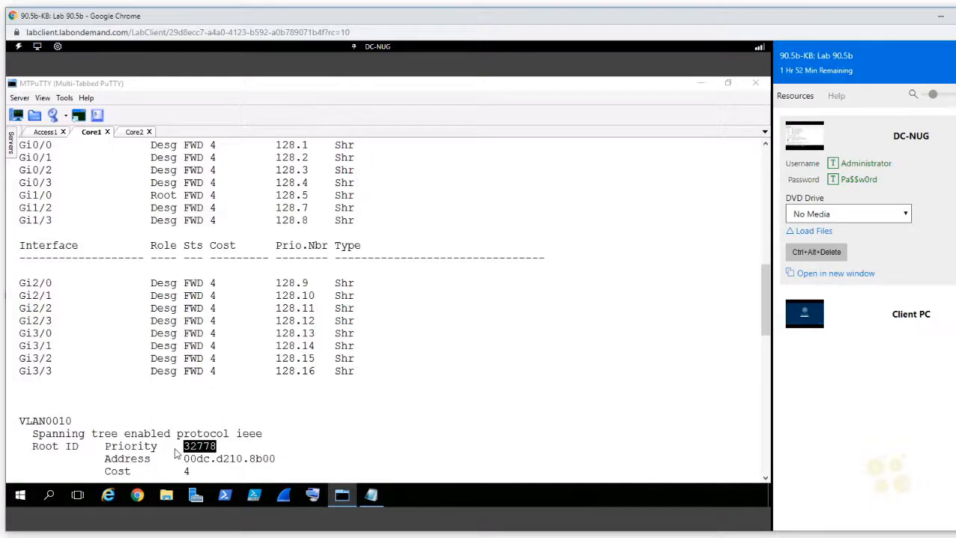
scroll(196, 437, "down", 18)
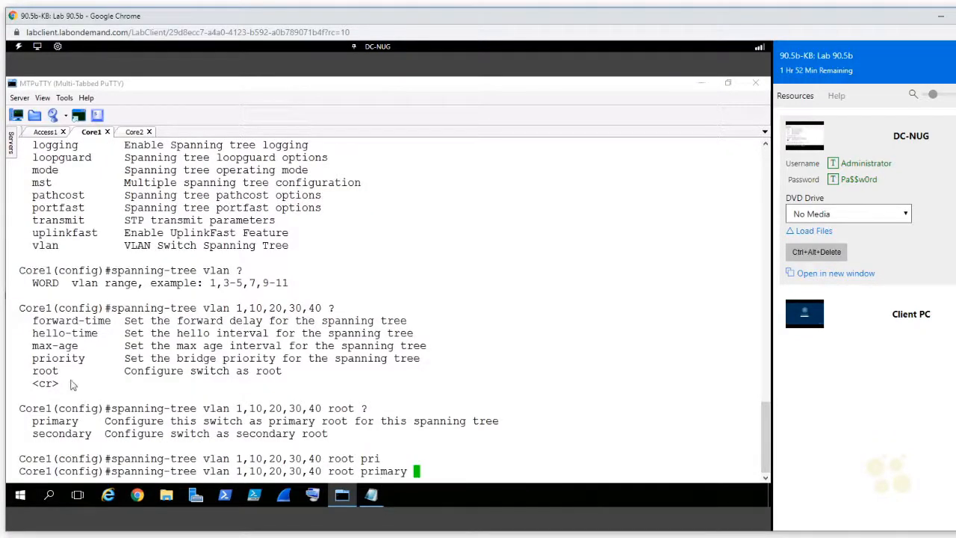
double_click(75, 361)
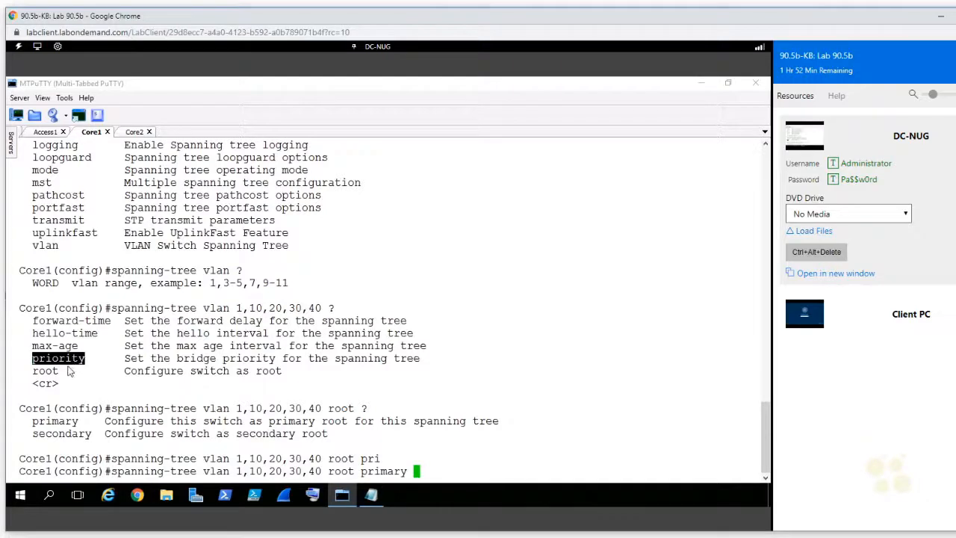
double_click(45, 371)
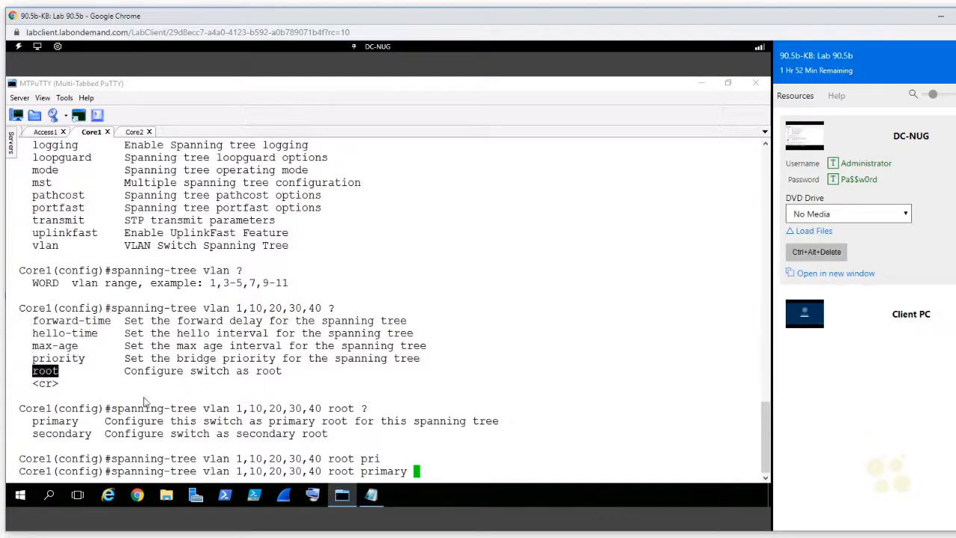
left_click(440, 476)
key("Return")
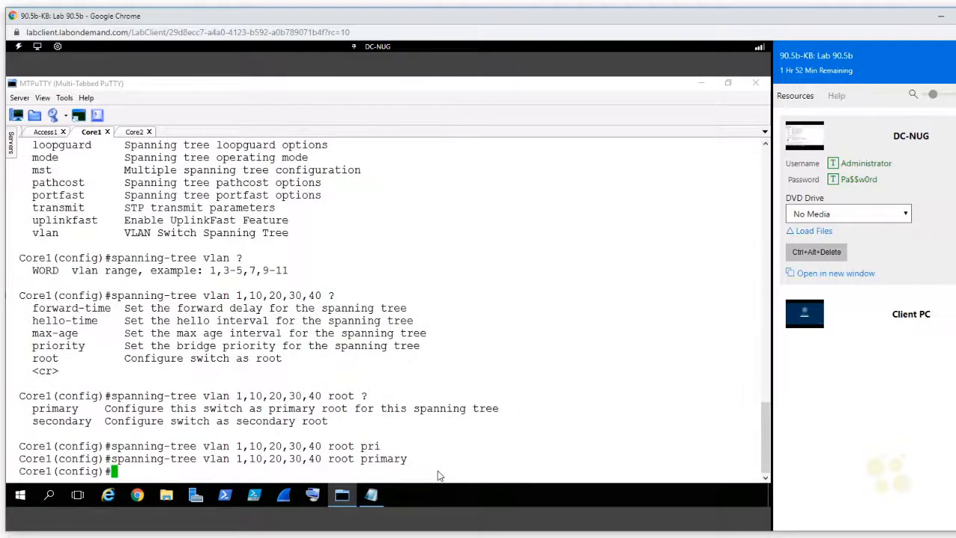
Leave configuration mode on Core1 and run show spanning-tree vlan 10
key("ctrl+z")
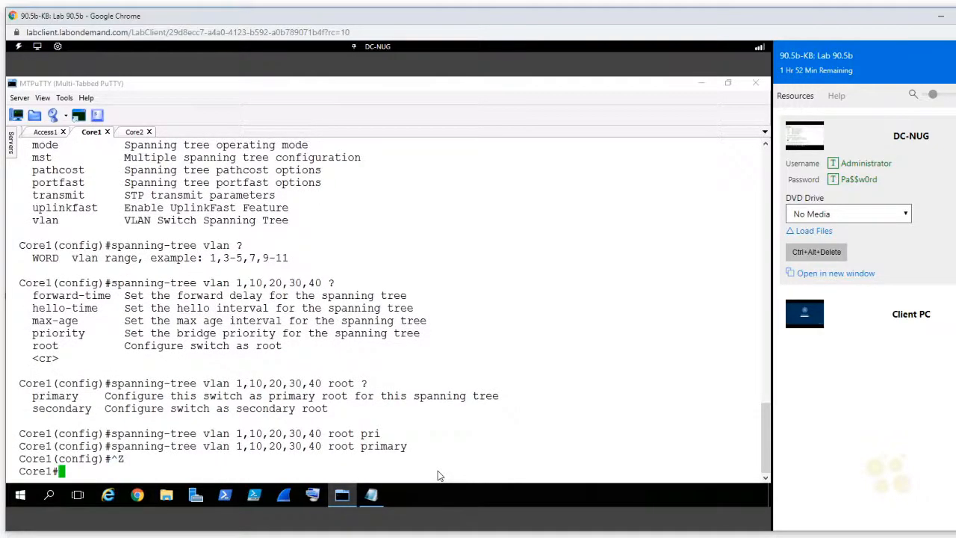
key("Return")
key("Return")
type("show span")
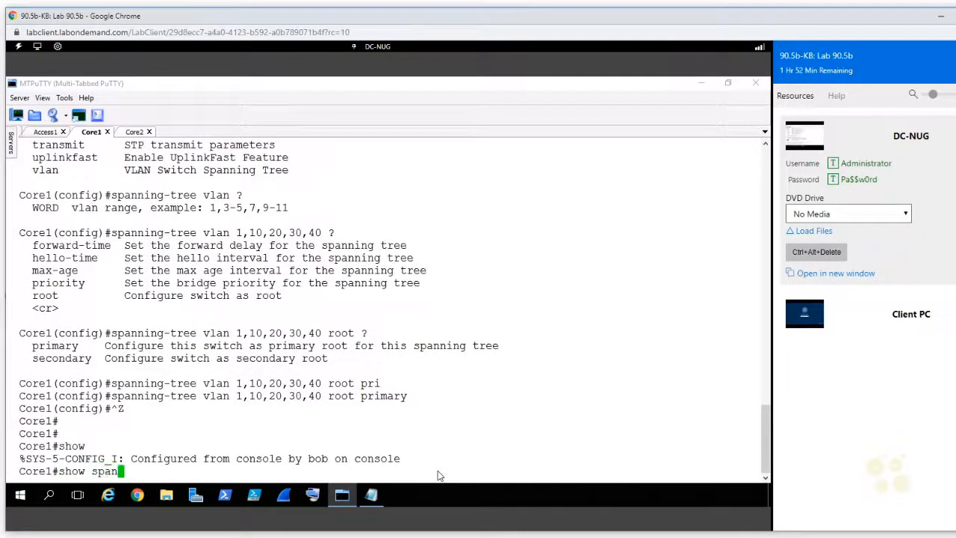
key("Tab")
type("vlan 10")
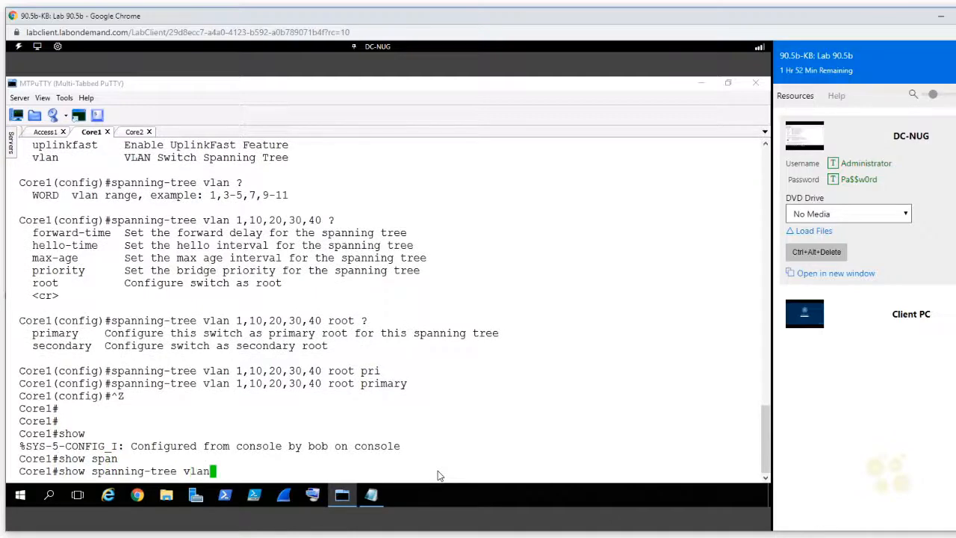
key("Return")
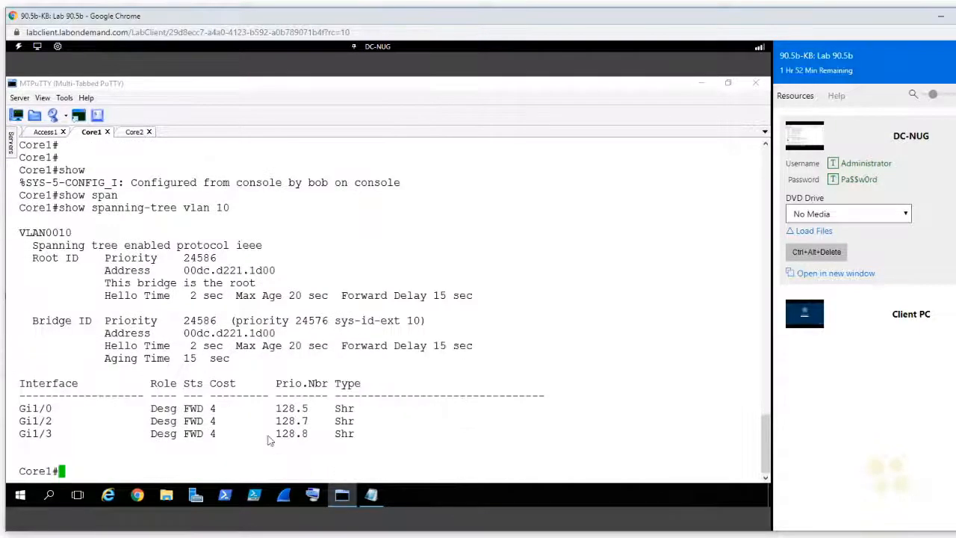
Examine the root status, root priority and port roles in Core1's VLAN 10 output
triple_click(250, 289)
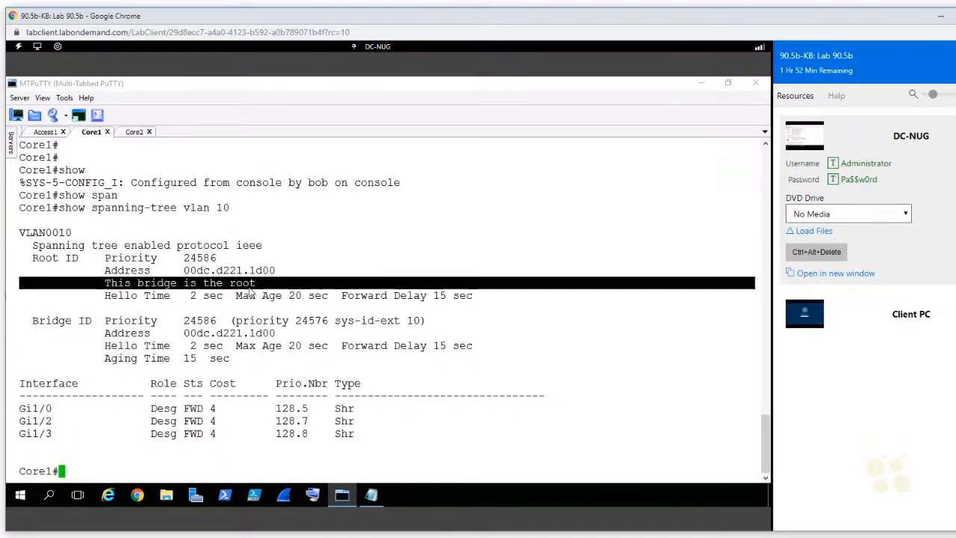
double_click(203, 261)
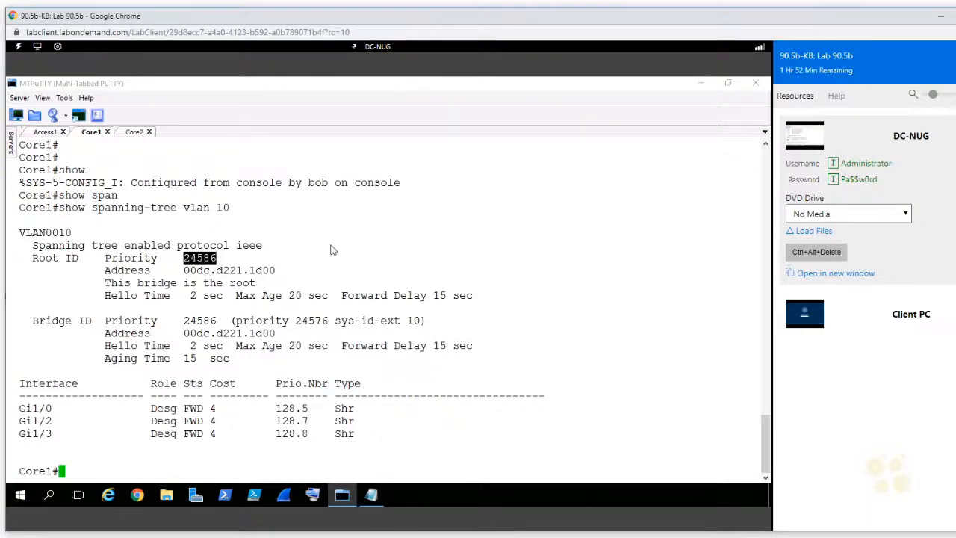
double_click(189, 284)
double_click(158, 421)
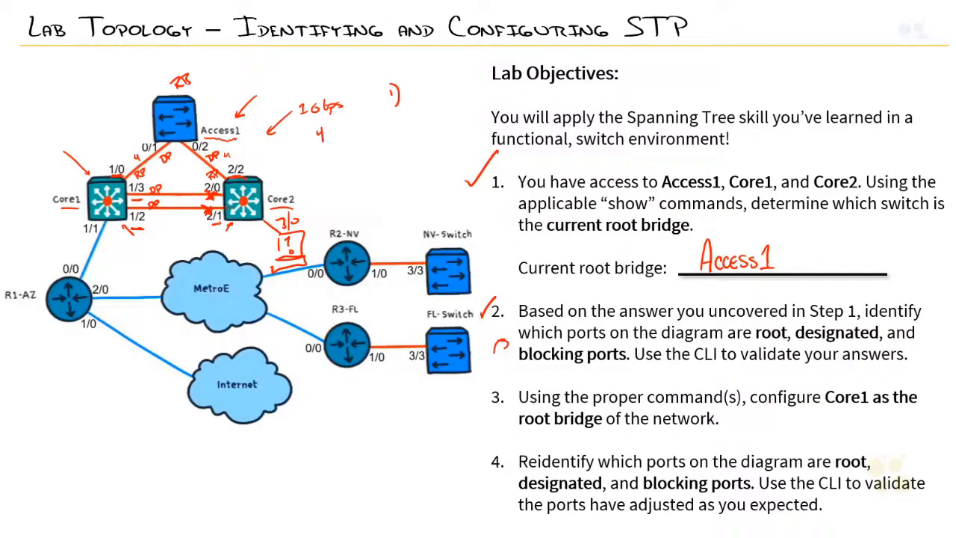
Tick off lab objective 3 on the topology slide and underline "Reidentify" in objective 4
left_click_drag(476, 392, 496, 379)
left_click_drag(525, 473, 580, 472)
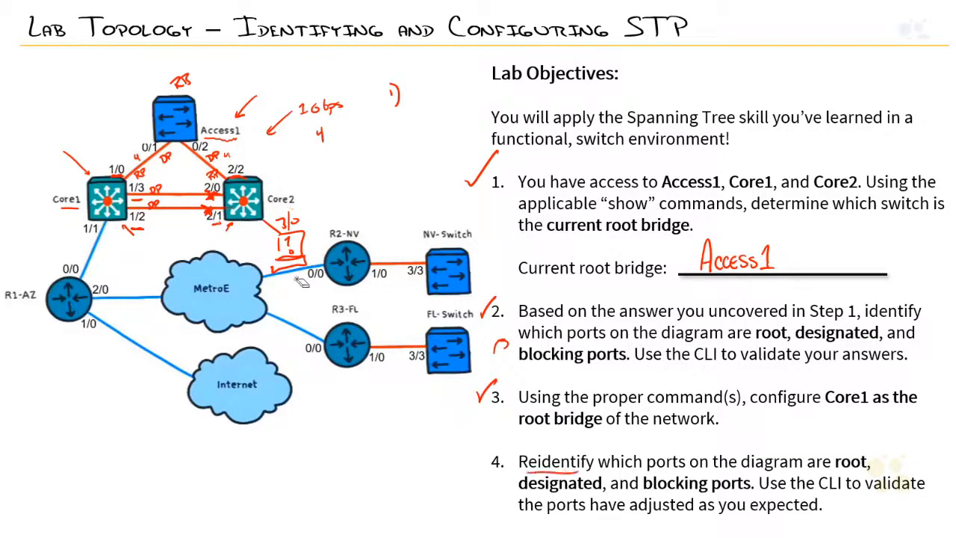